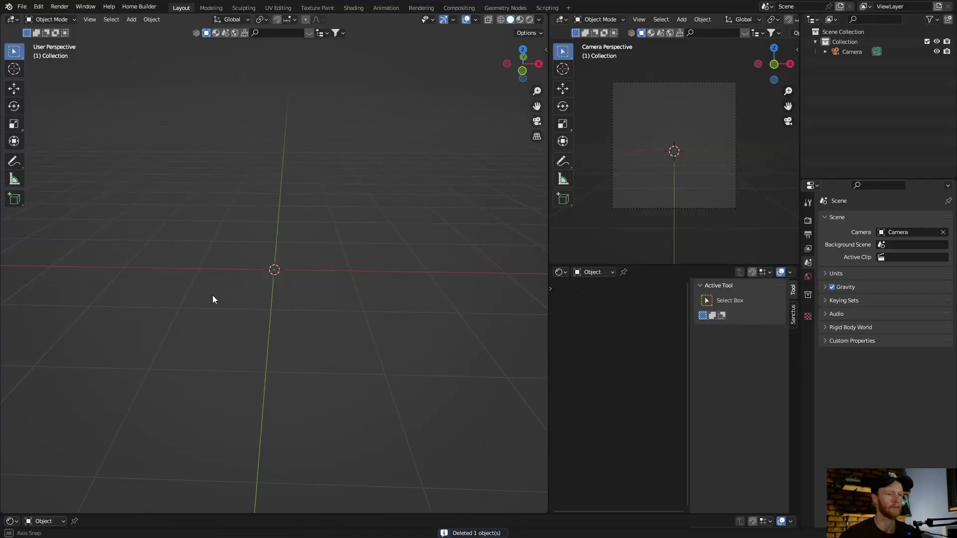
Reveal the Screencast Keys option in the N sidebar, then collapse the viewport sidebar again
{"action": "key", "text": "n"}
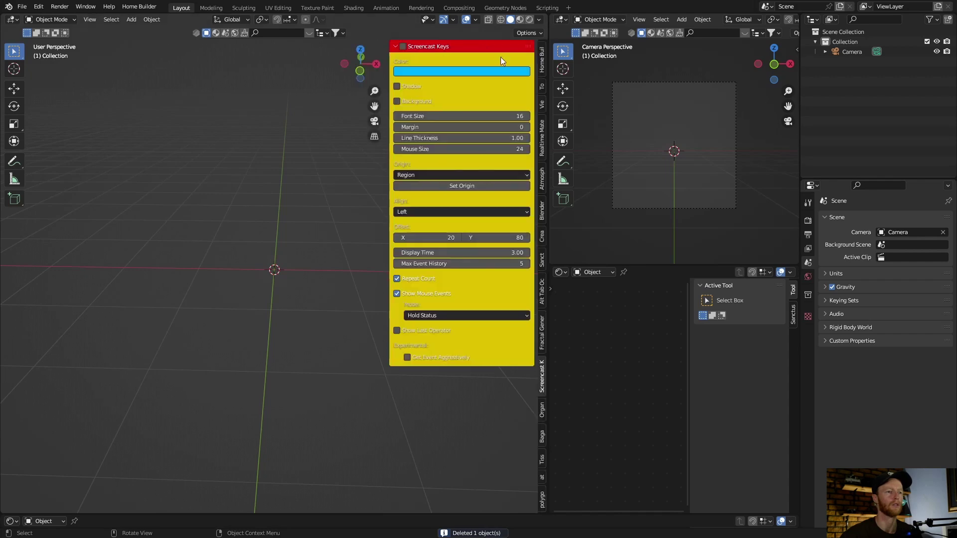
{"action": "left_click_drag", "start_coordinate": [389, 74], "coordinate": [499, 75]}
Add a plane and scale it up into a large floor
{"action": "key", "text": "shift+a"}
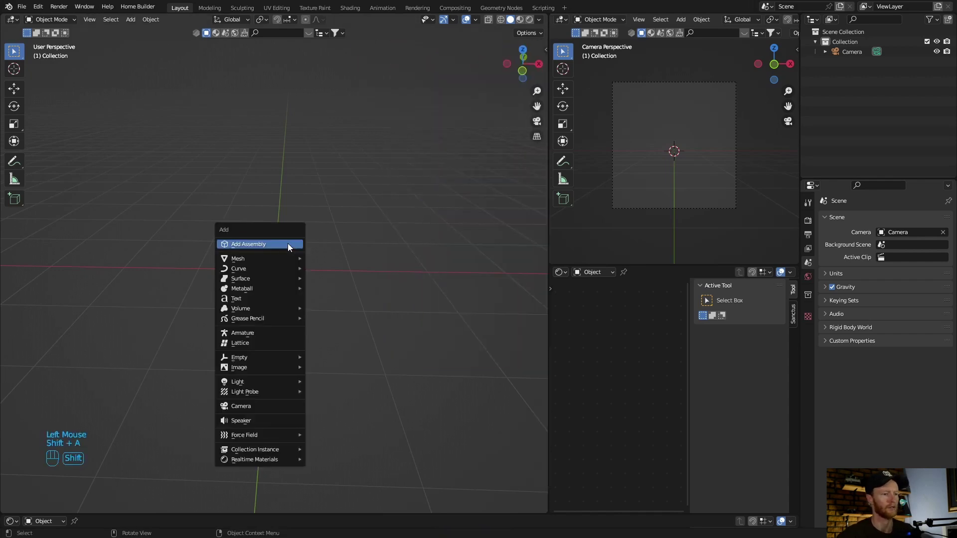
{"action": "mouse_move", "coordinate": [282, 258]}
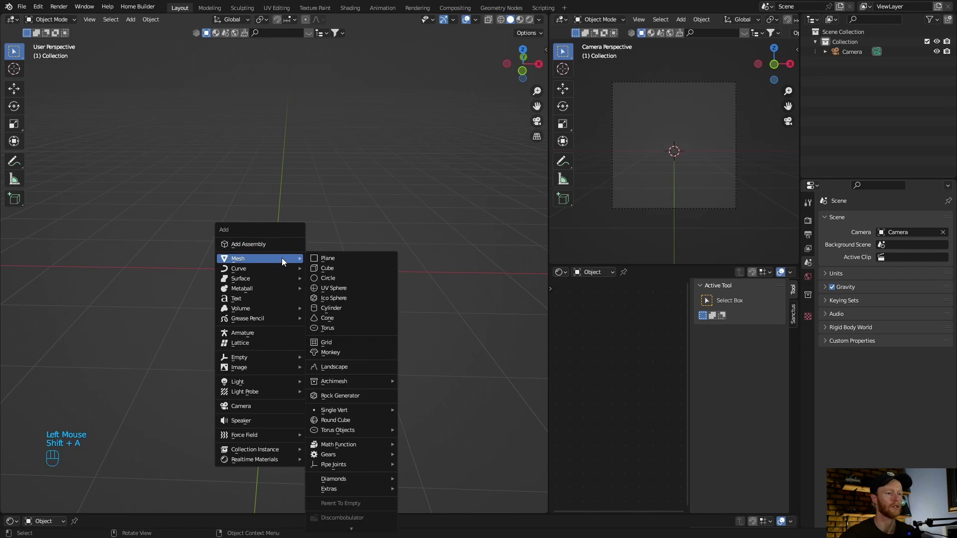
{"action": "left_click", "coordinate": [319, 257]}
{"action": "key", "text": "s"}
{"action": "left_click", "coordinate": [334, 332]}
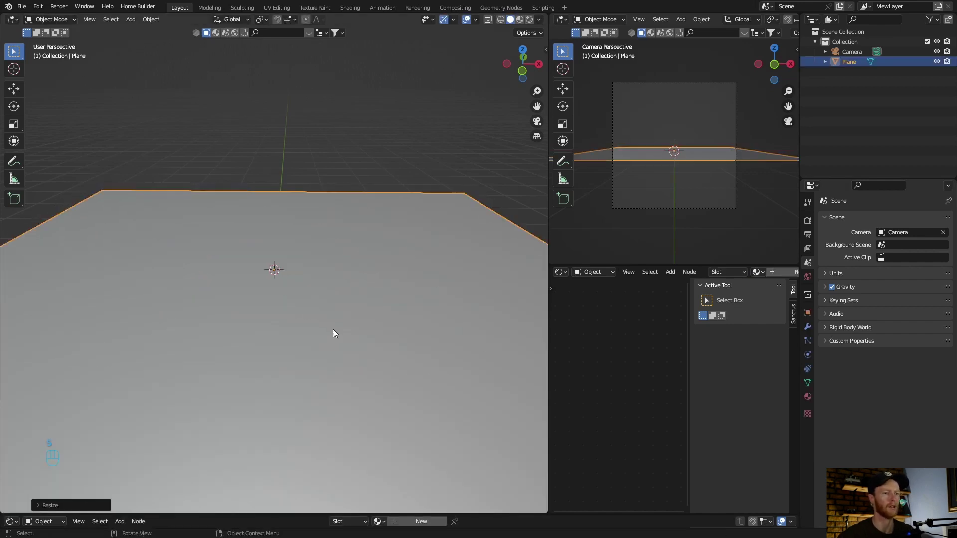
{"action": "scroll", "coordinate": [361, 311], "scroll_direction": "down", "scroll_amount": 1}
{"action": "middle_click_drag", "start_coordinate": [361, 311], "coordinate": [290, 313]}
{"action": "scroll", "coordinate": [290, 313], "scroll_direction": "down", "scroll_amount": 1}
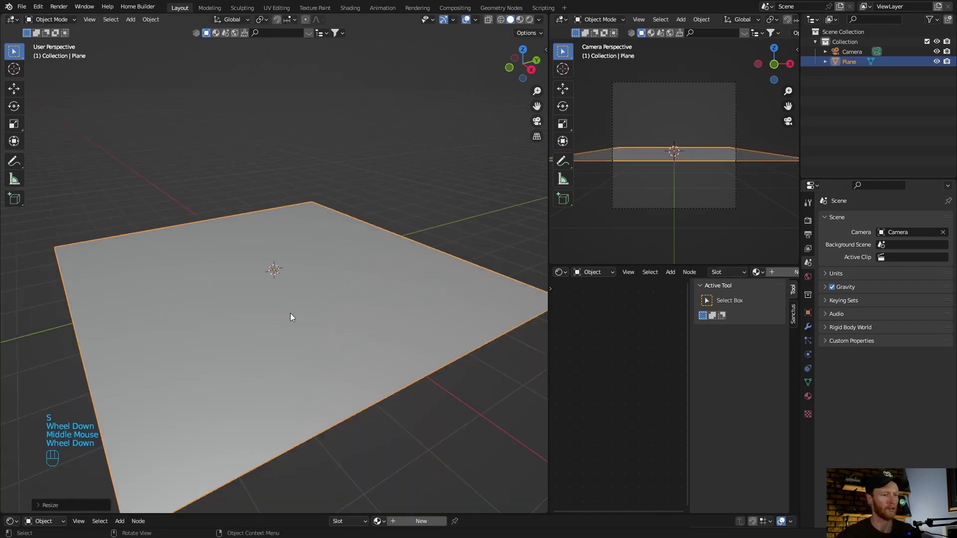
In Edit Mode, extrude the plane's far edge 4.791 m upward into a wall
{"action": "key", "text": "Tab"}
{"action": "left_click", "coordinate": [95, 20]}
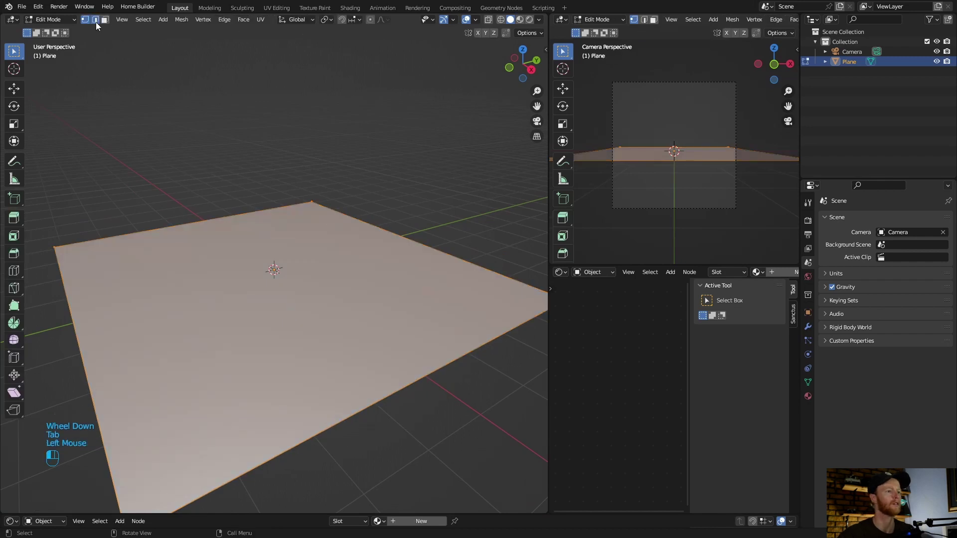
{"action": "left_click", "coordinate": [358, 221]}
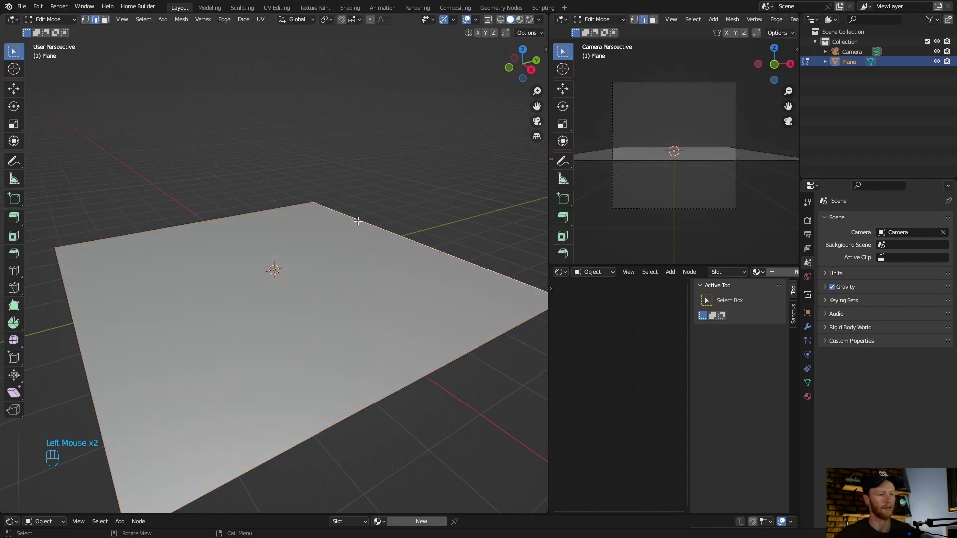
{"action": "key", "text": "e"}
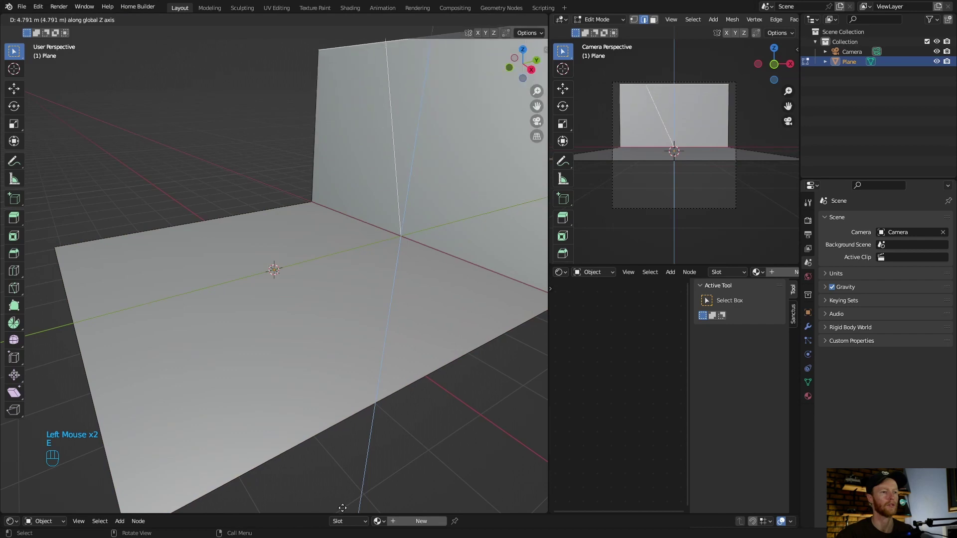
{"action": "left_click", "coordinate": [342, 492]}
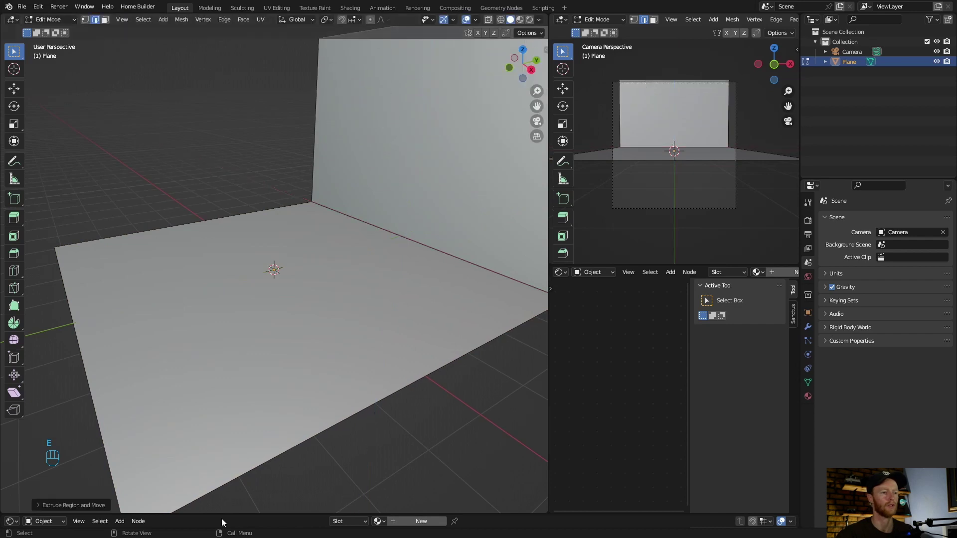
Bevel the floor-wall corner edge with 27 segments into a smooth curve
{"action": "left_click", "coordinate": [358, 217]}
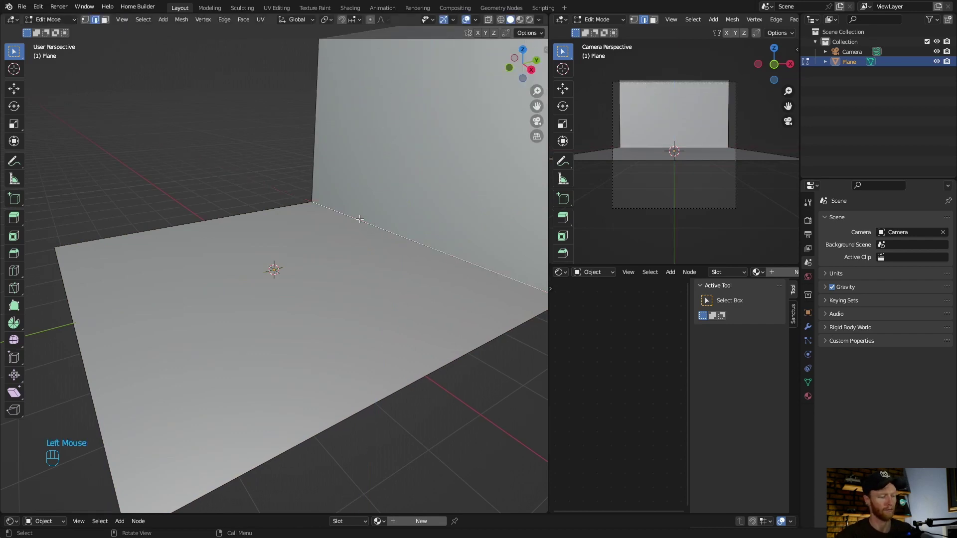
{"action": "key", "text": "ctrl+b"}
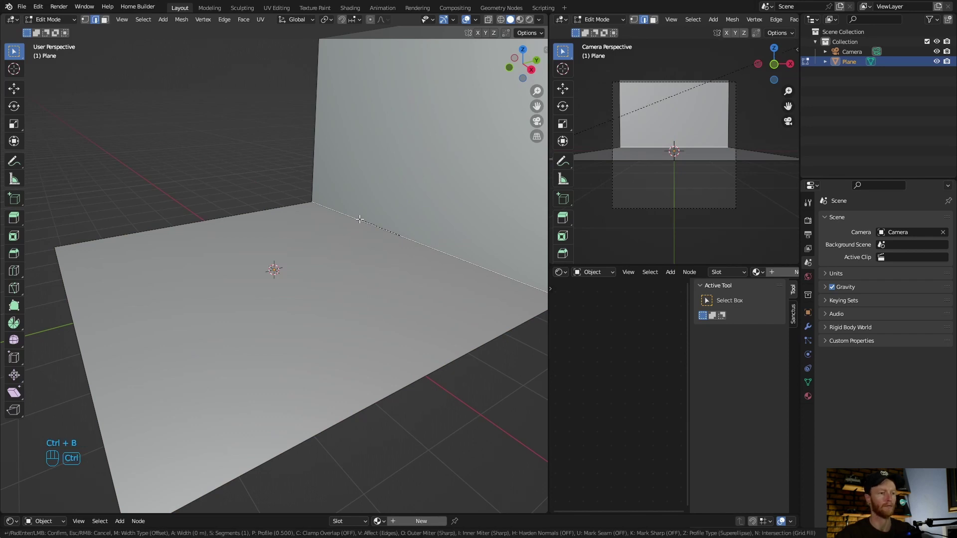
{"action": "scroll", "coordinate": [296, 370], "scroll_direction": "up", "scroll_amount": 20}
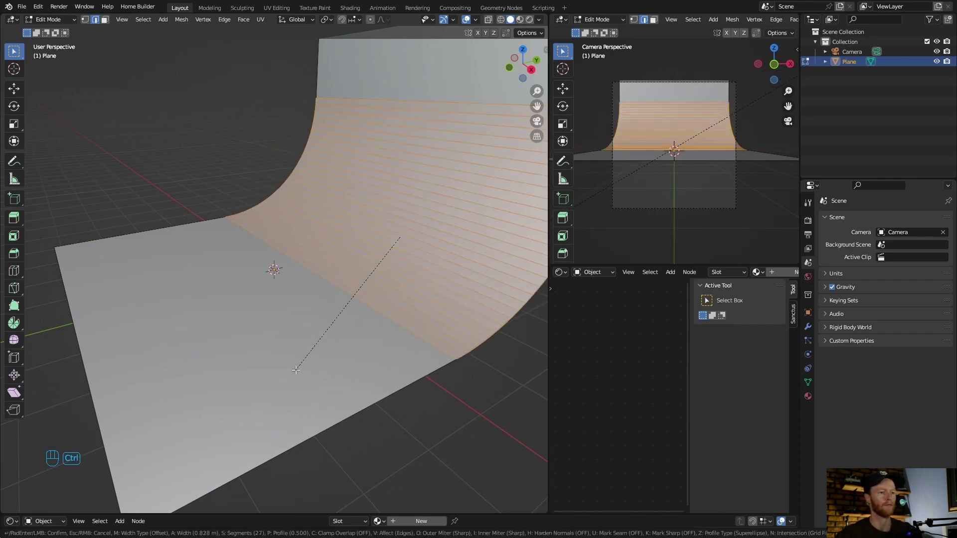
{"action": "left_click", "coordinate": [274, 338]}
Leave Edit Mode and apply Shade Smooth to the backdrop
{"action": "key", "text": "Tab"}
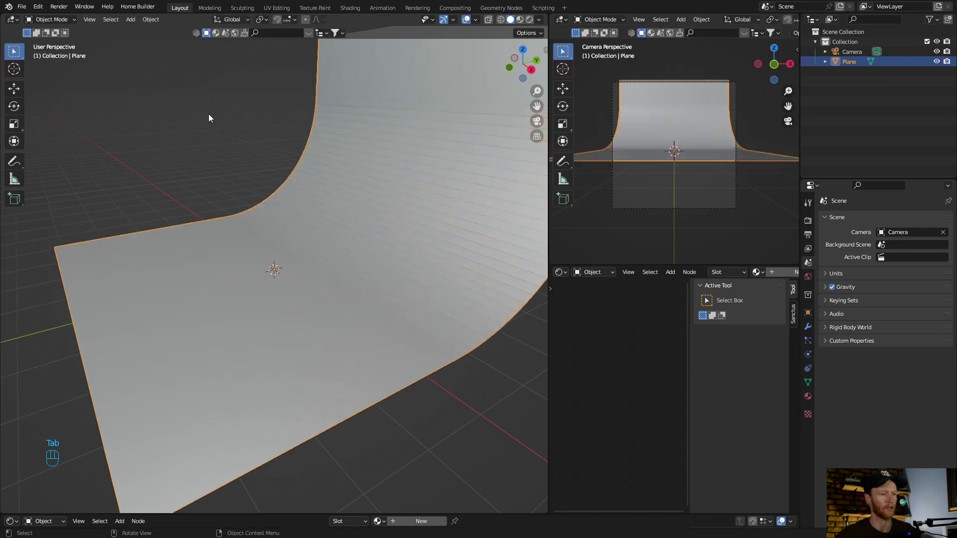
{"action": "right_click", "coordinate": [316, 196]}
{"action": "left_click", "coordinate": [316, 196]}
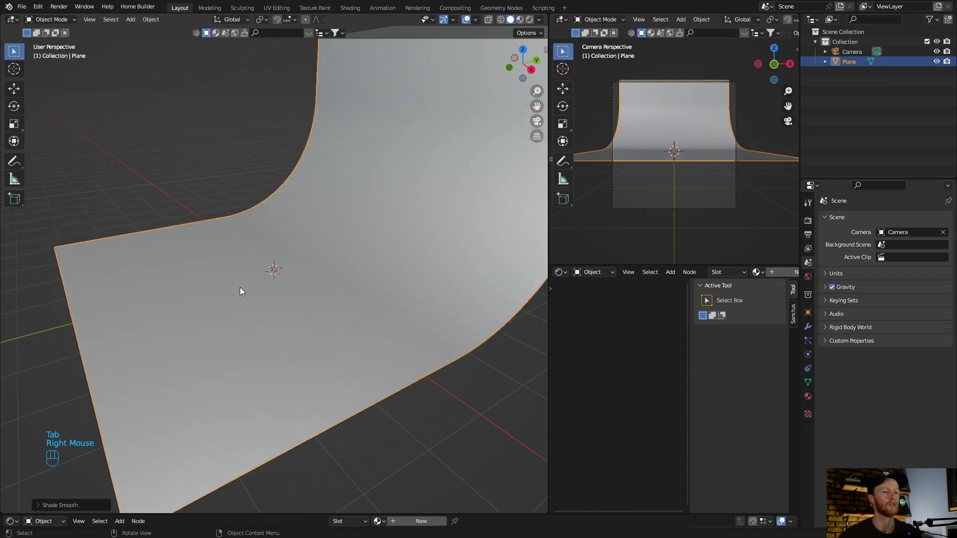
Look through the camera and set its focal length to 88 mm
{"action": "left_click", "coordinate": [532, 121]}
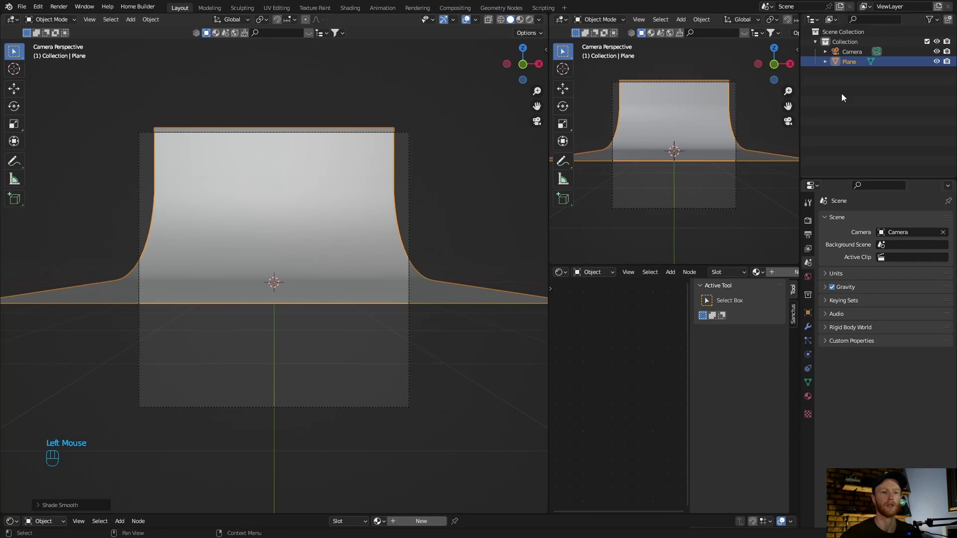
{"action": "left_click", "coordinate": [848, 54]}
{"action": "left_click", "coordinate": [808, 354]}
{"action": "left_click_drag", "start_coordinate": [896, 266], "coordinate": [917, 303]}
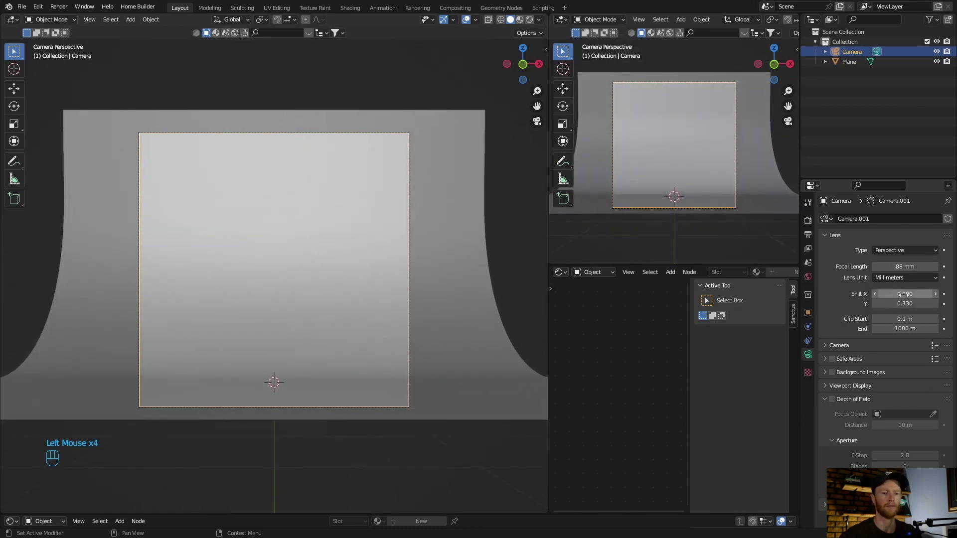
From top view, move the camera along Y to the backdrop's front edge
{"action": "left_click", "coordinate": [522, 49]}
{"action": "scroll", "coordinate": [282, 434], "scroll_direction": "down", "scroll_amount": 2}
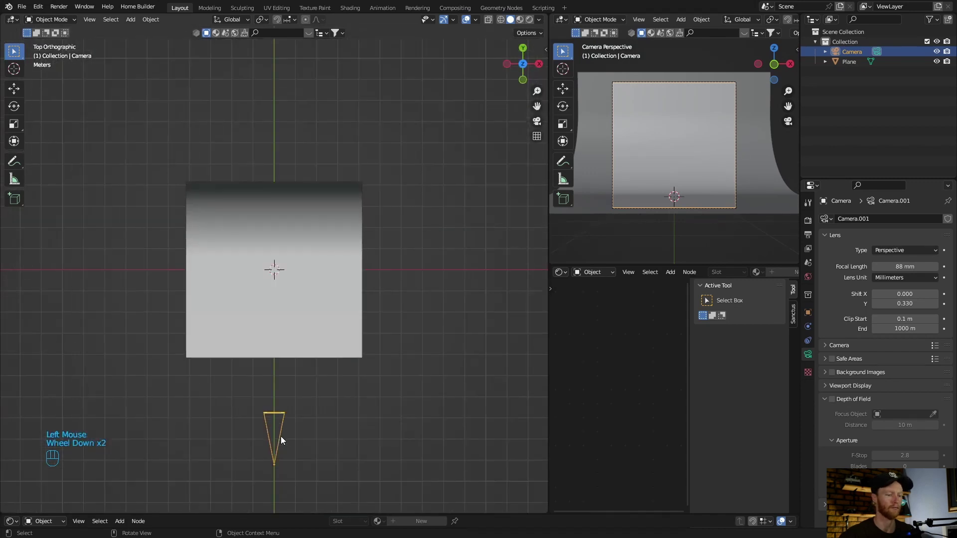
{"action": "key", "text": "g"}
{"action": "key", "text": "y"}
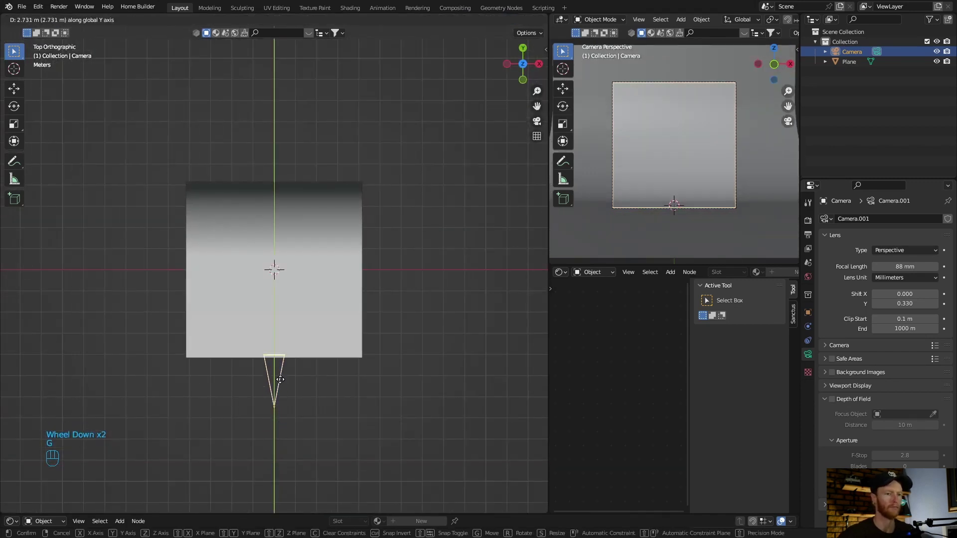
{"action": "left_click", "coordinate": [280, 379]}
Back in camera view, set the camera's Shift Y to 0.080
{"action": "left_click", "coordinate": [537, 121]}
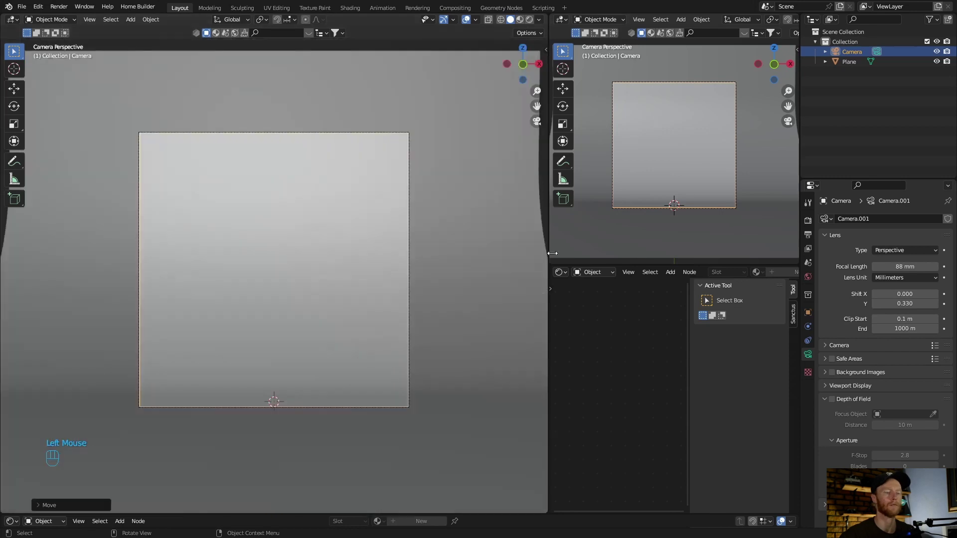
{"action": "double_click", "coordinate": [905, 304]}
{"action": "type", "text": "0.02"}
{"action": "key", "text": "Return"}
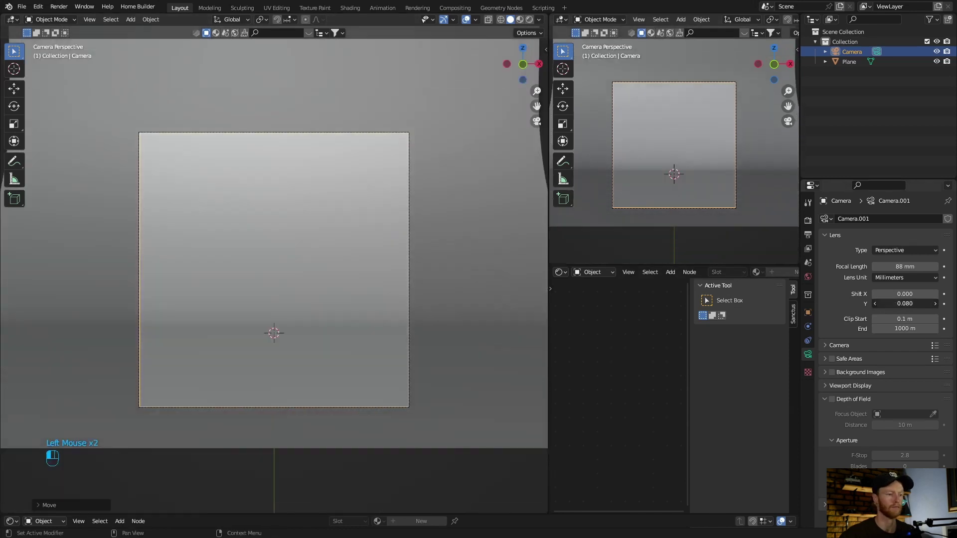
{"action": "left_click_drag", "start_coordinate": [905, 304], "coordinate": [928, 303]}
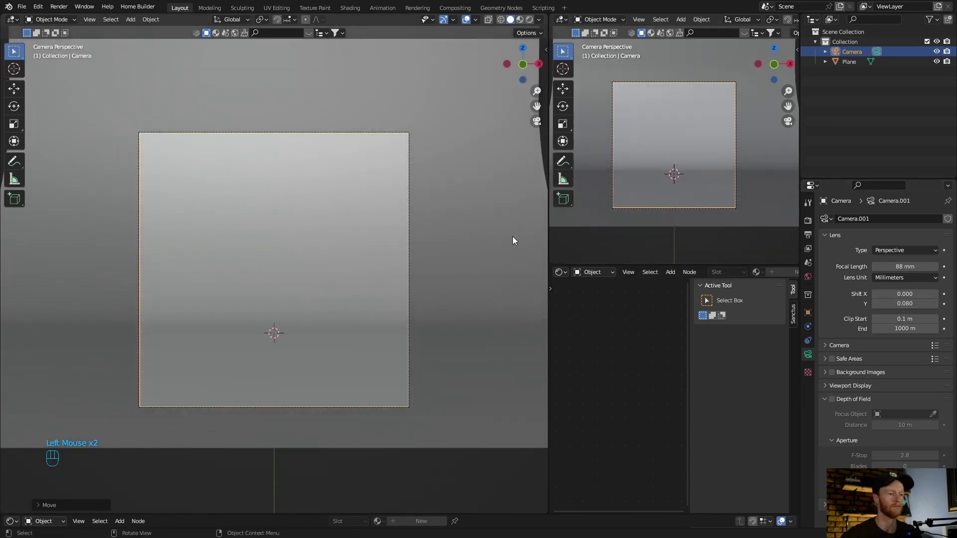
{"action": "scroll", "coordinate": [337, 264], "scroll_direction": "up", "scroll_amount": 2}
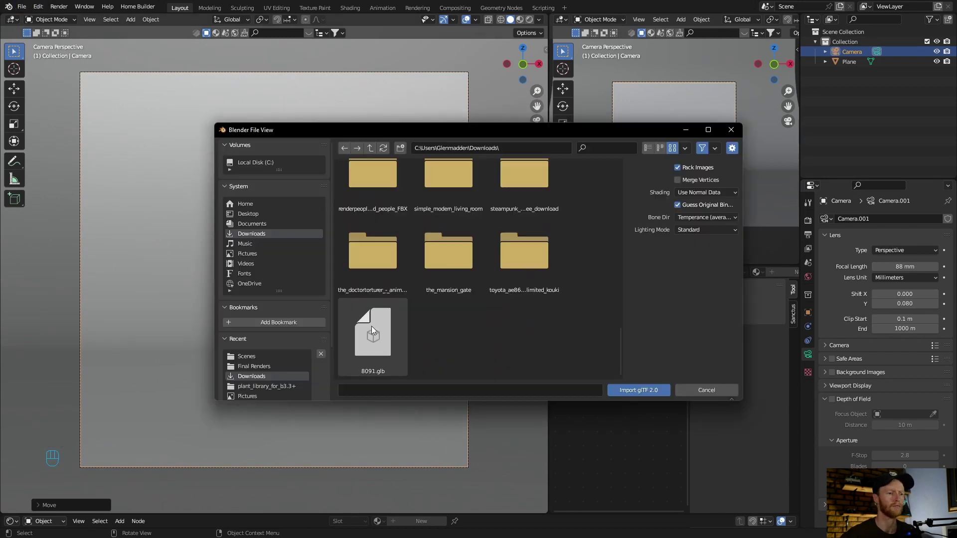
Import the 8091.glb glTF character into the scene
{"action": "left_click", "coordinate": [372, 326]}
{"action": "left_click", "coordinate": [624, 389]}
{"action": "scroll", "coordinate": [241, 277], "scroll_direction": "down", "scroll_amount": 2}
{"action": "scroll", "coordinate": [241, 277], "scroll_direction": "up", "scroll_amount": 1}
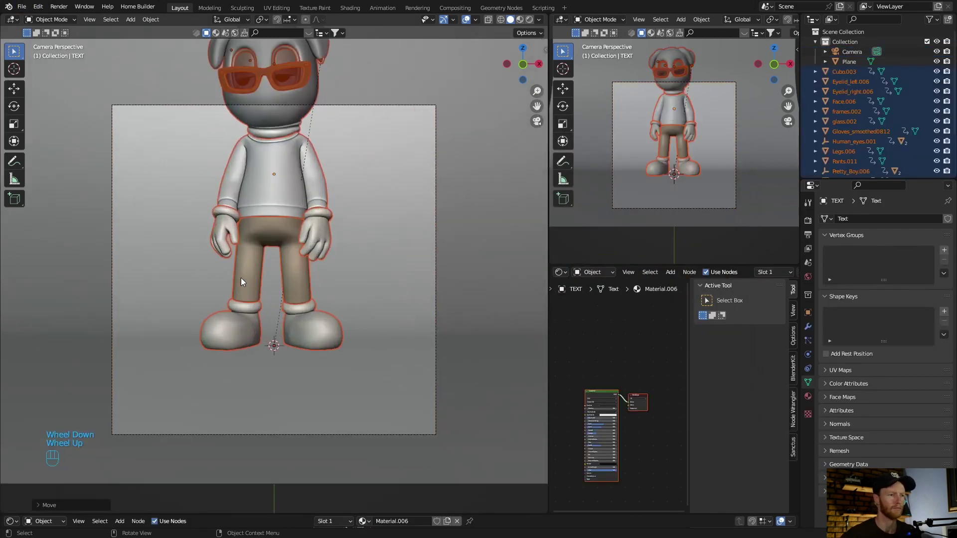
Scale the character down and move it down onto the backdrop
{"action": "key", "text": "s"}
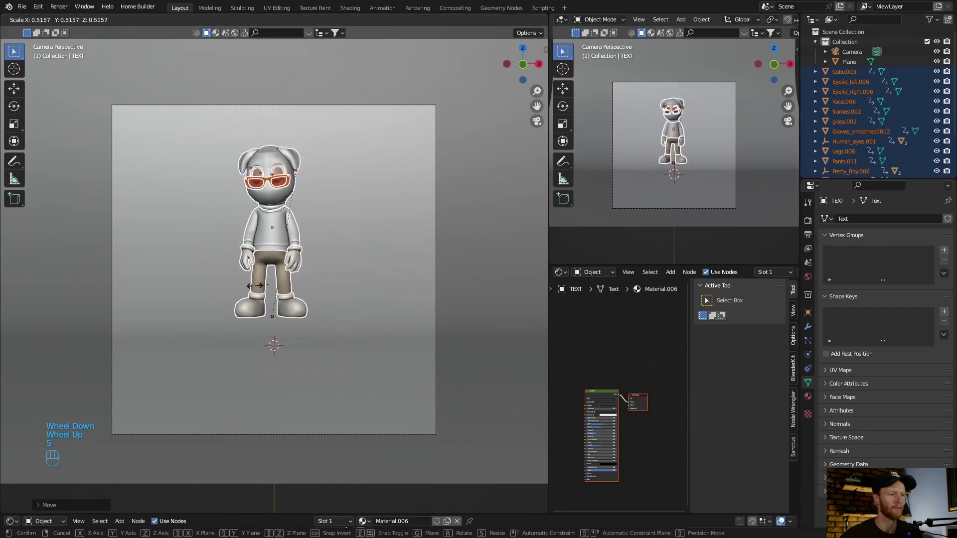
{"action": "left_click", "coordinate": [260, 282]}
{"action": "key", "text": "g"}
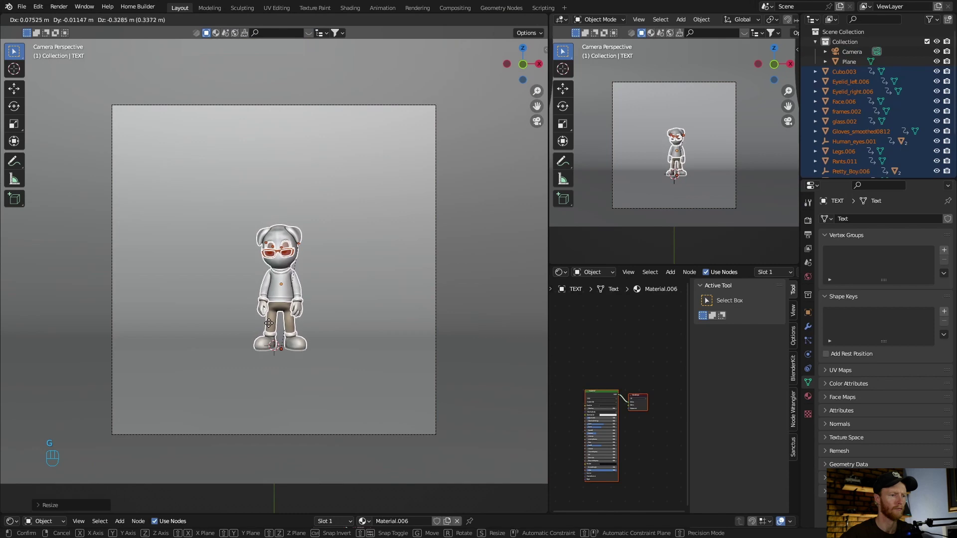
{"action": "left_click", "coordinate": [269, 321]}
In top view, slide the character along Y toward the camera, then return to camera view
{"action": "left_click", "coordinate": [523, 49]}
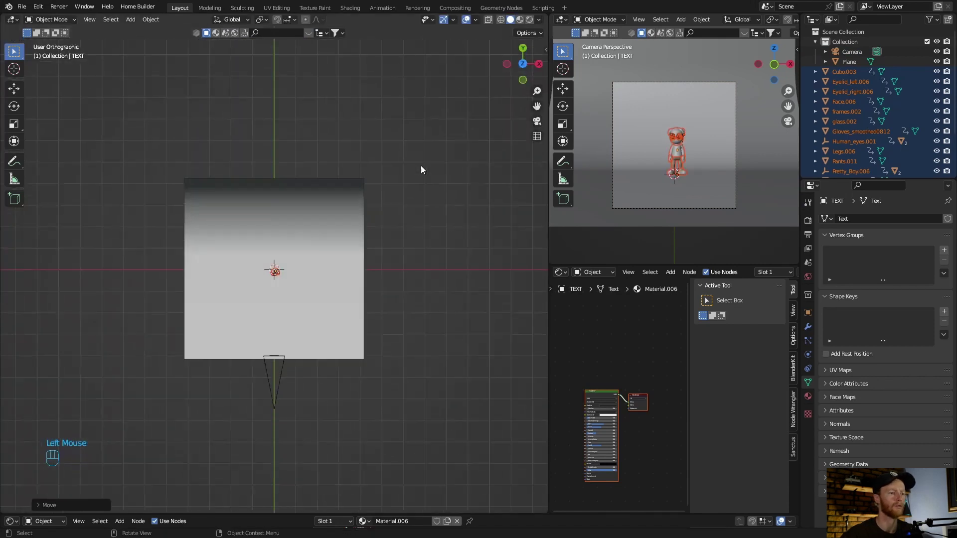
{"action": "key", "text": "g"}
{"action": "key", "text": "y"}
{"action": "left_click", "coordinate": [367, 252]}
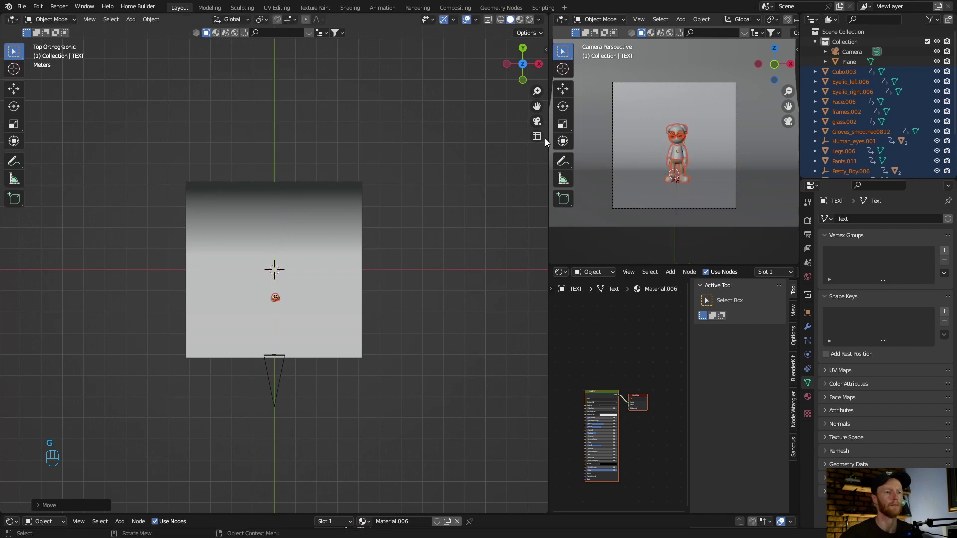
{"action": "left_click", "coordinate": [534, 126]}
{"action": "left_click", "coordinate": [460, 225]}
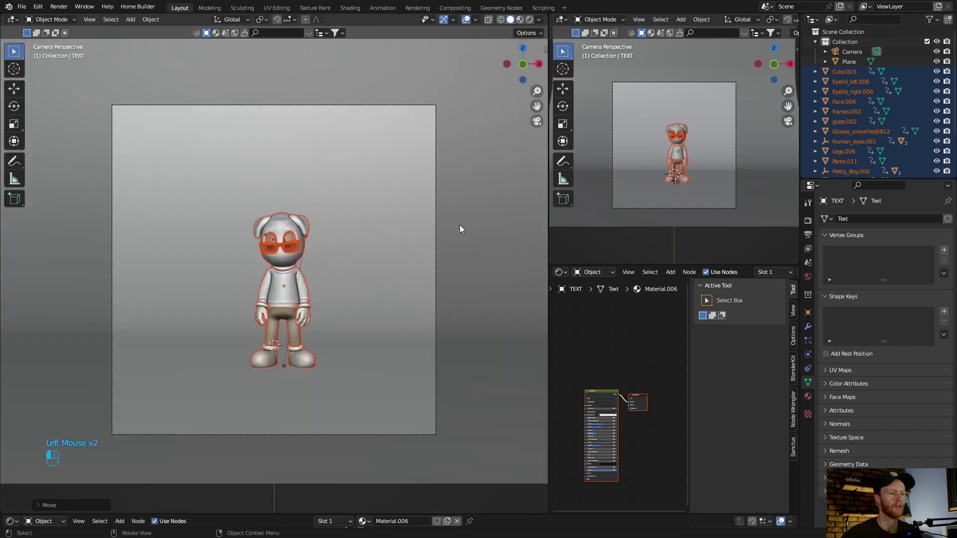
In Rendered preview, drag the World colour Value to 0 for a pure black background
{"action": "left_click", "coordinate": [529, 19]}
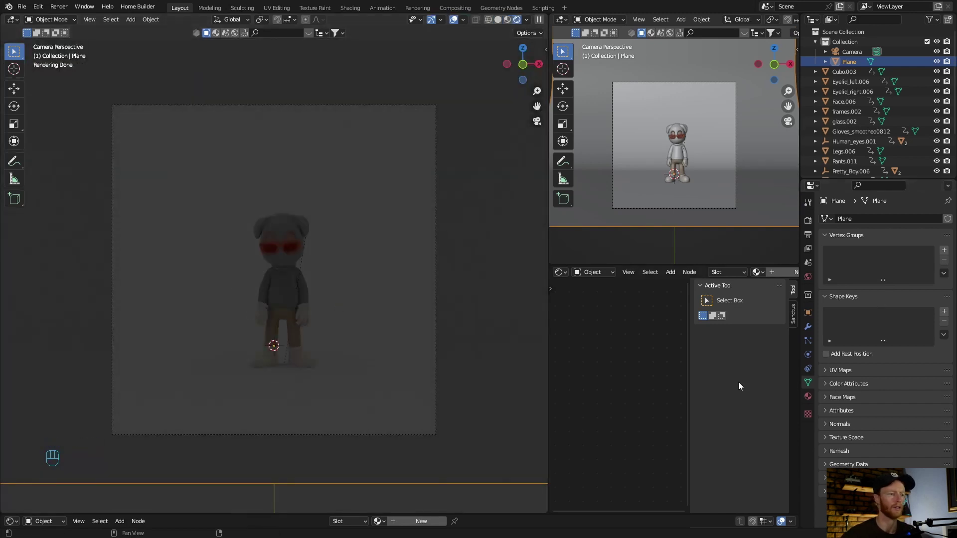
{"action": "left_click", "coordinate": [808, 276]}
{"action": "left_click", "coordinate": [893, 281]}
{"action": "left_click_drag", "start_coordinate": [929, 197], "coordinate": [930, 214]}
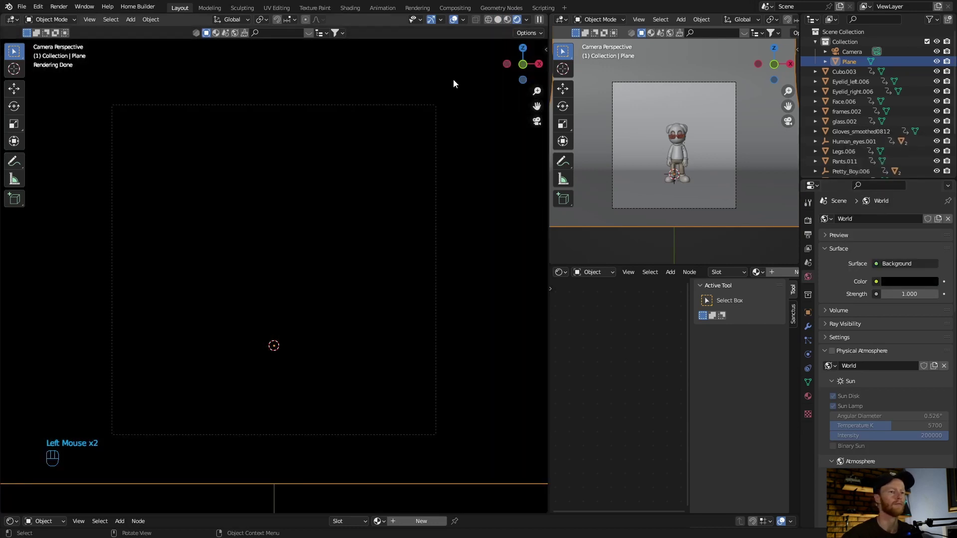
{"action": "left_click", "coordinate": [498, 19]}
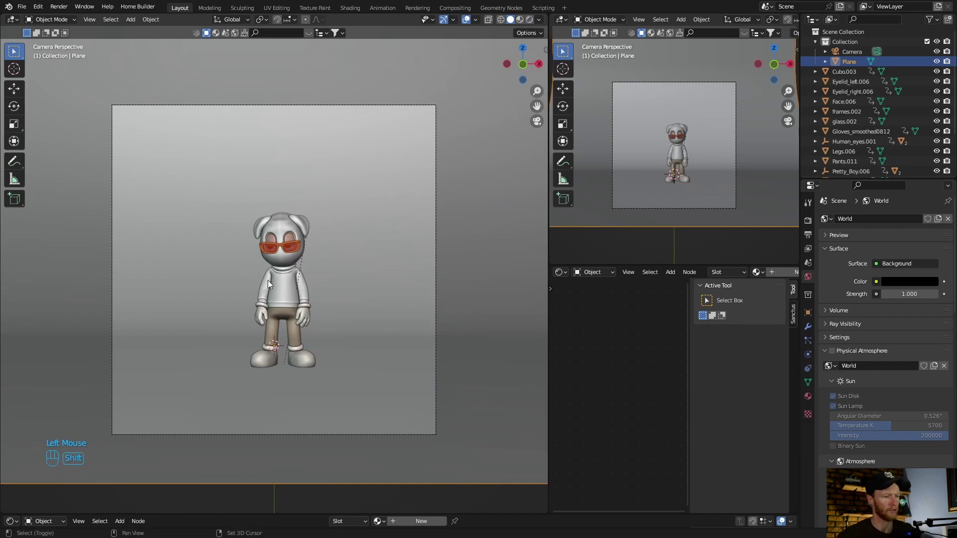
Add an area light to the scene
{"action": "key", "text": "shift+a"}
{"action": "mouse_move", "coordinate": [247, 415]}
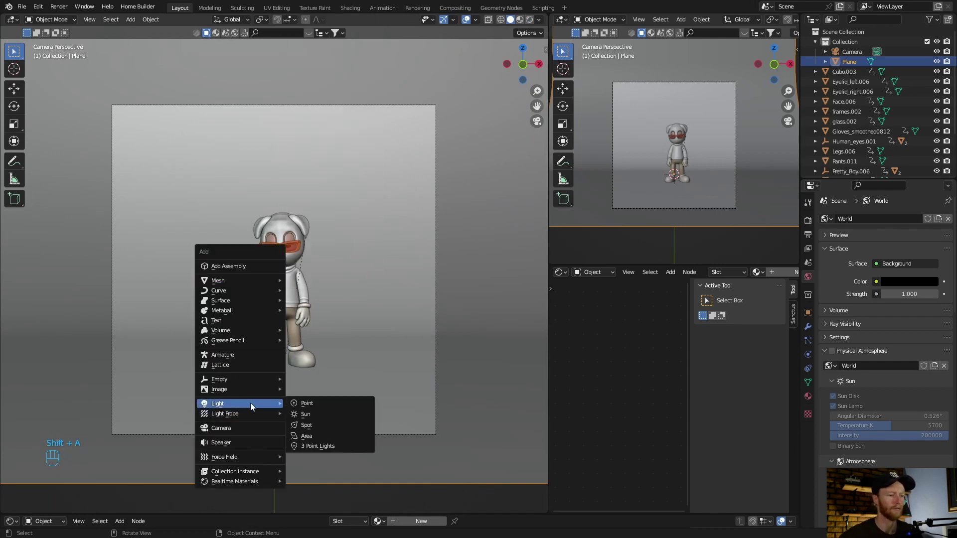
{"action": "left_click", "coordinate": [319, 436]}
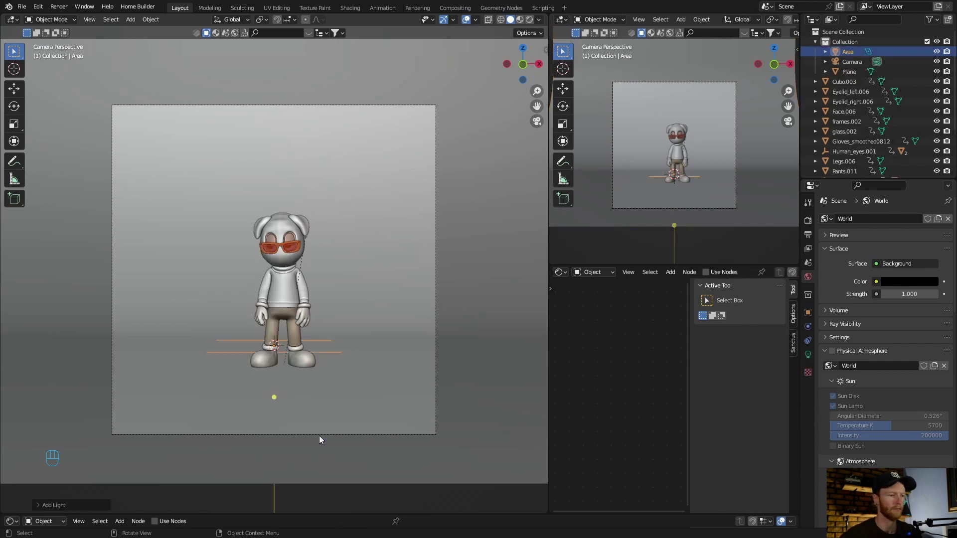
From the right view, raise the light along Z and move it along Y over the character
{"action": "left_click", "coordinate": [540, 65]}
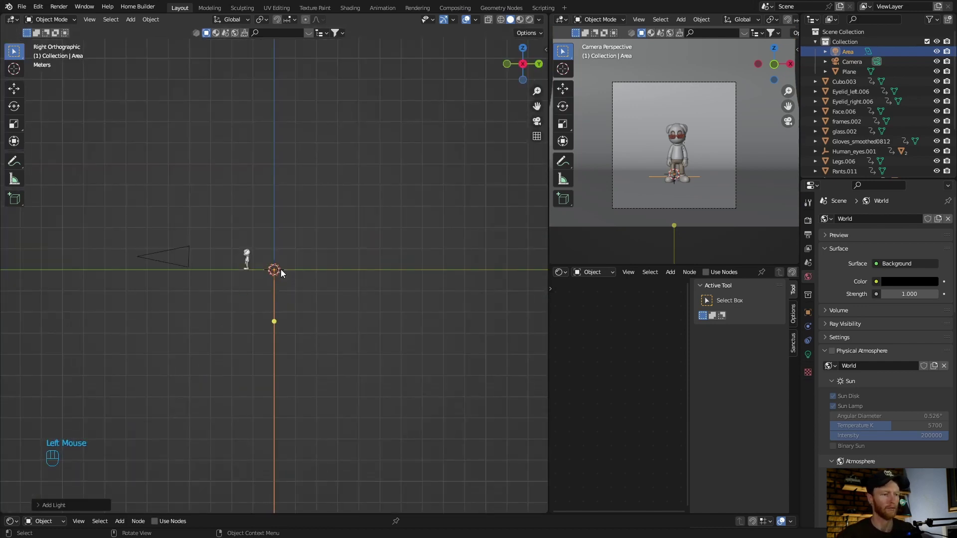
{"action": "key", "text": "g"}
{"action": "key", "text": "z"}
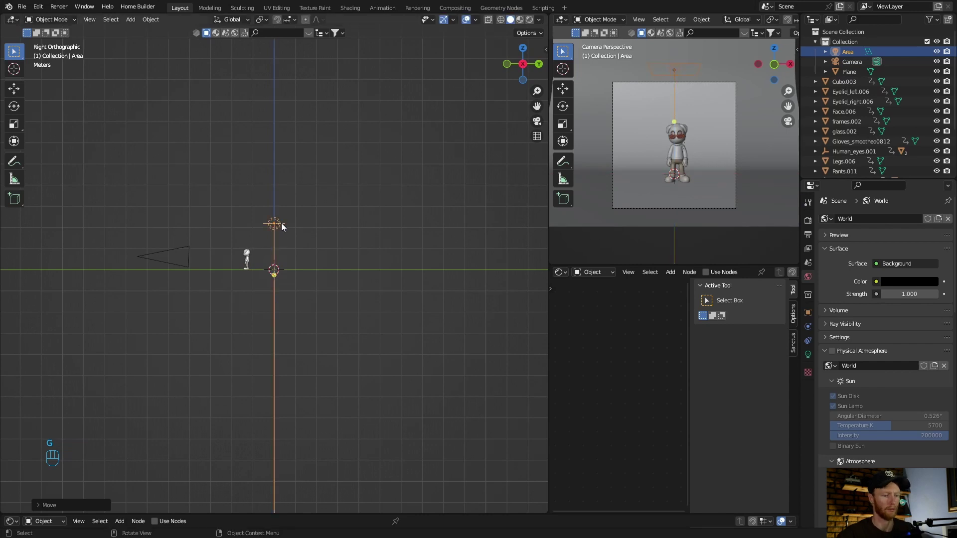
{"action": "left_click", "coordinate": [281, 223]}
{"action": "key", "text": "g"}
{"action": "key", "text": "y"}
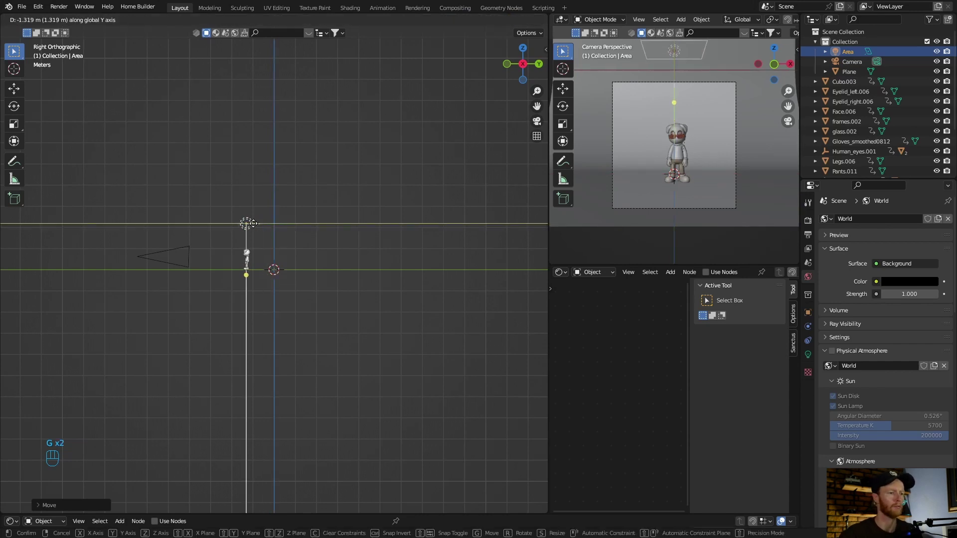
{"action": "left_click", "coordinate": [254, 222]}
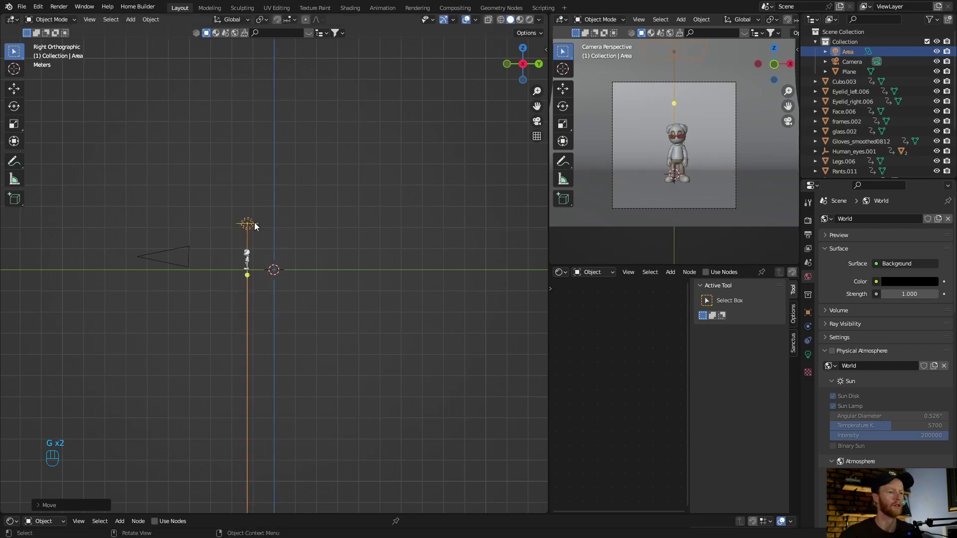
In top view, move the area light to the character's front-right
{"action": "left_click", "coordinate": [537, 121]}
{"action": "scroll", "coordinate": [277, 262], "scroll_direction": "down", "scroll_amount": 2}
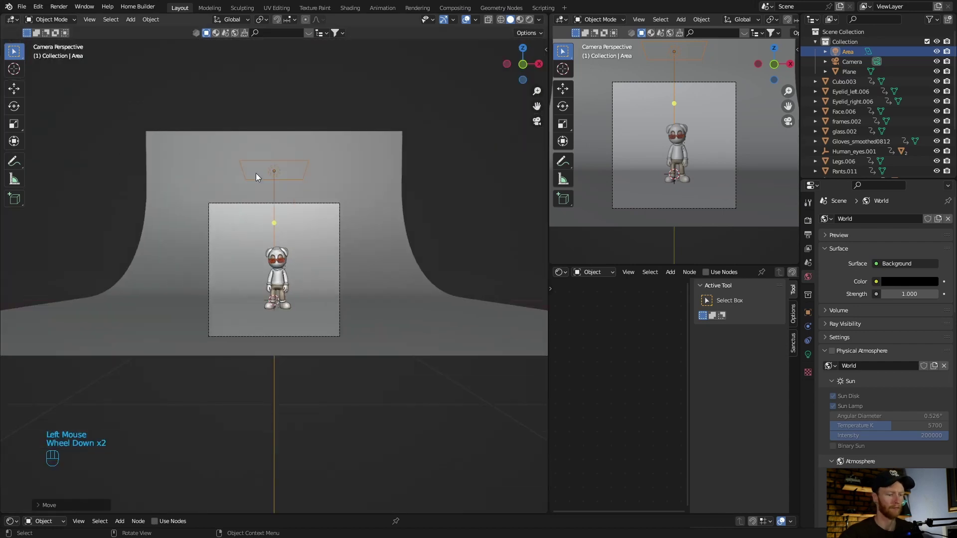
{"action": "left_click", "coordinate": [523, 48]}
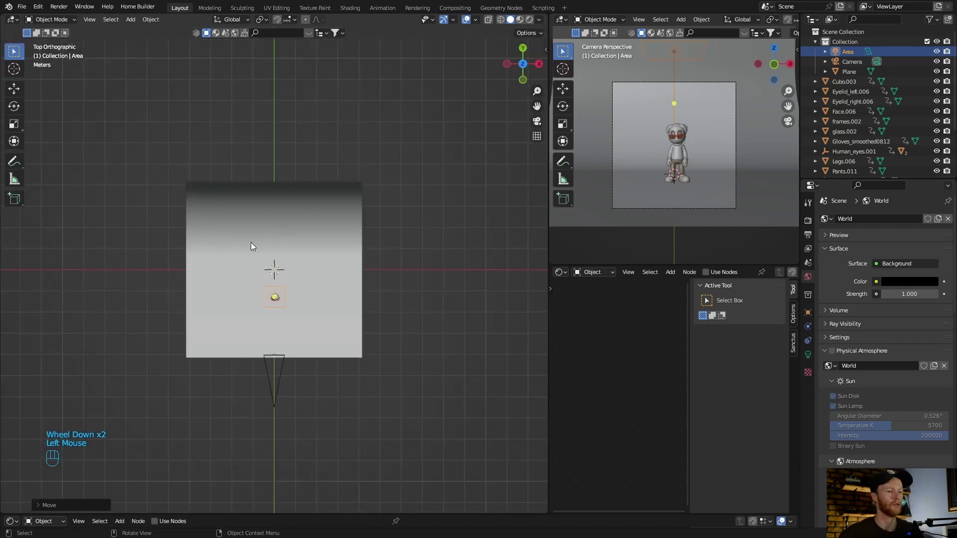
{"action": "scroll", "coordinate": [244, 258], "scroll_direction": "up", "scroll_amount": 1}
{"action": "key", "text": "g"}
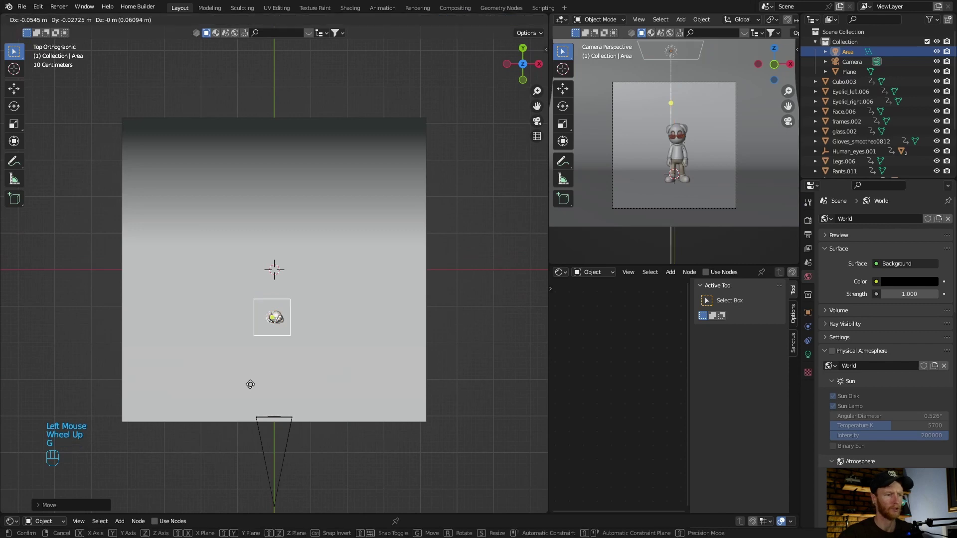
{"action": "left_click", "coordinate": [309, 400]}
{"action": "middle_click_drag", "start_coordinate": [309, 400], "coordinate": [305, 321]}
Rotate the area light so it angles down toward the character
{"action": "key", "text": "r"}
{"action": "key", "text": "r"}
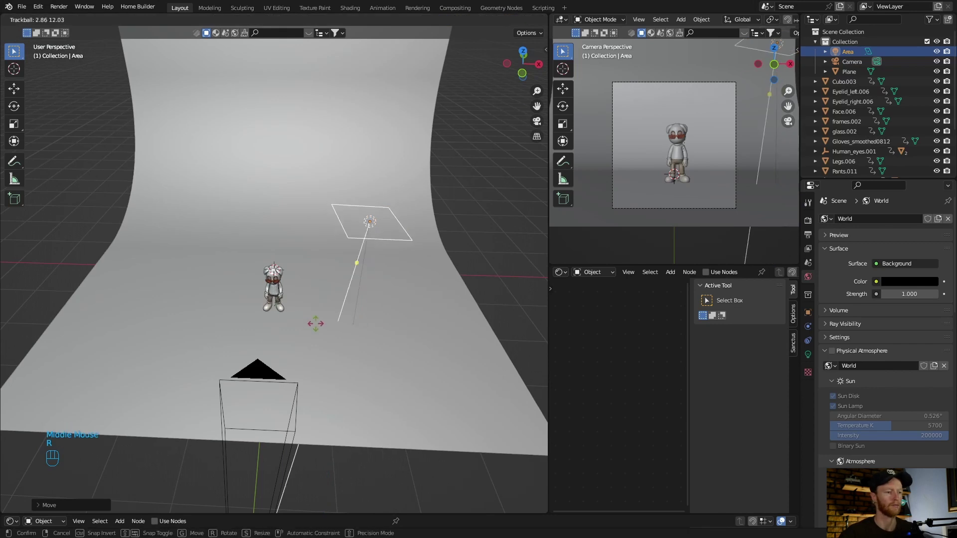
{"action": "left_click", "coordinate": [374, 350]}
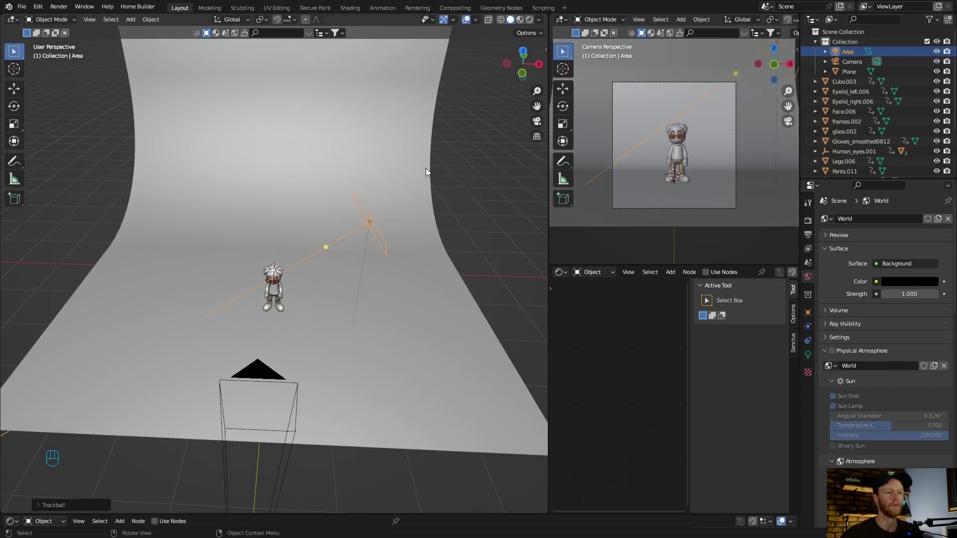
{"action": "left_click", "coordinate": [538, 122]}
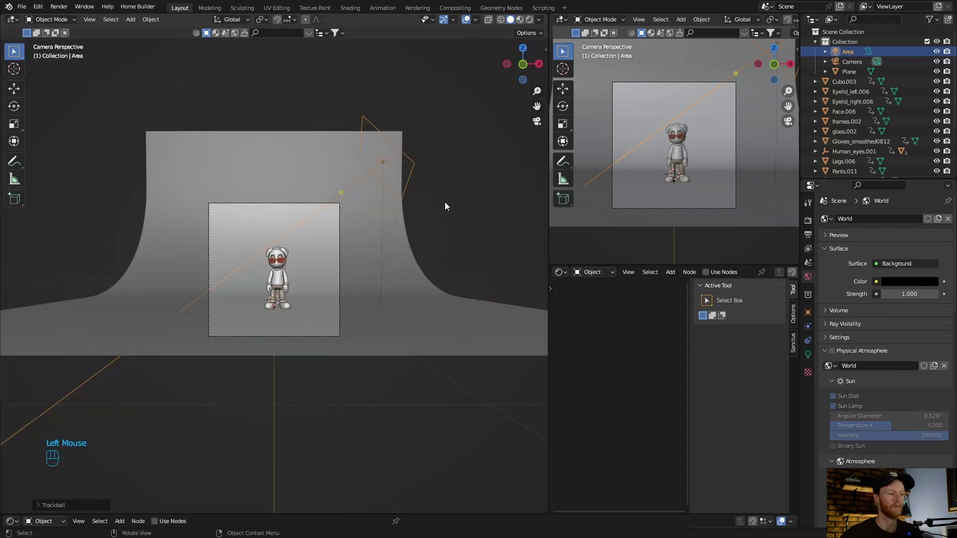
{"action": "scroll", "coordinate": [301, 224], "scroll_direction": "up", "scroll_amount": 2}
{"action": "key", "text": "r"}
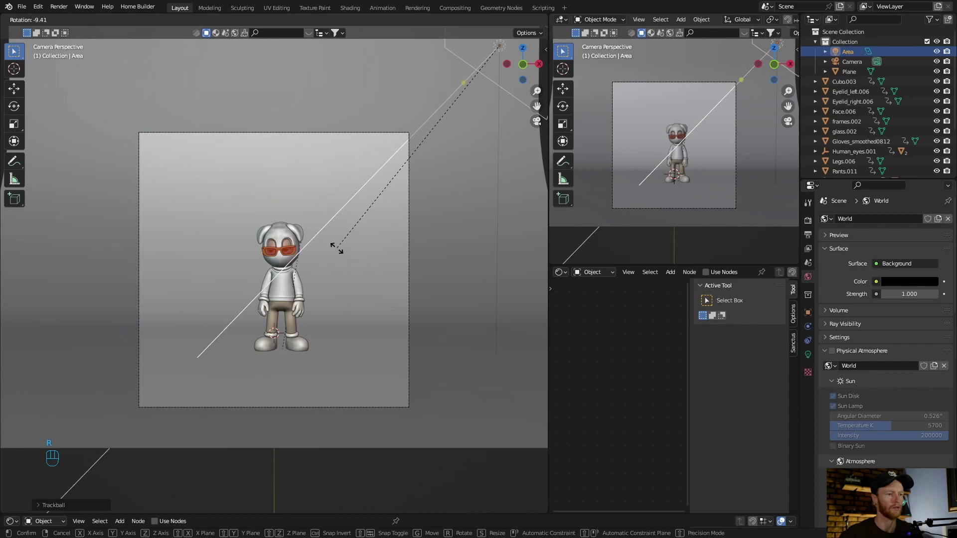
{"action": "left_click", "coordinate": [336, 248]}
{"action": "scroll", "coordinate": [370, 204], "scroll_direction": "down", "scroll_amount": 3}
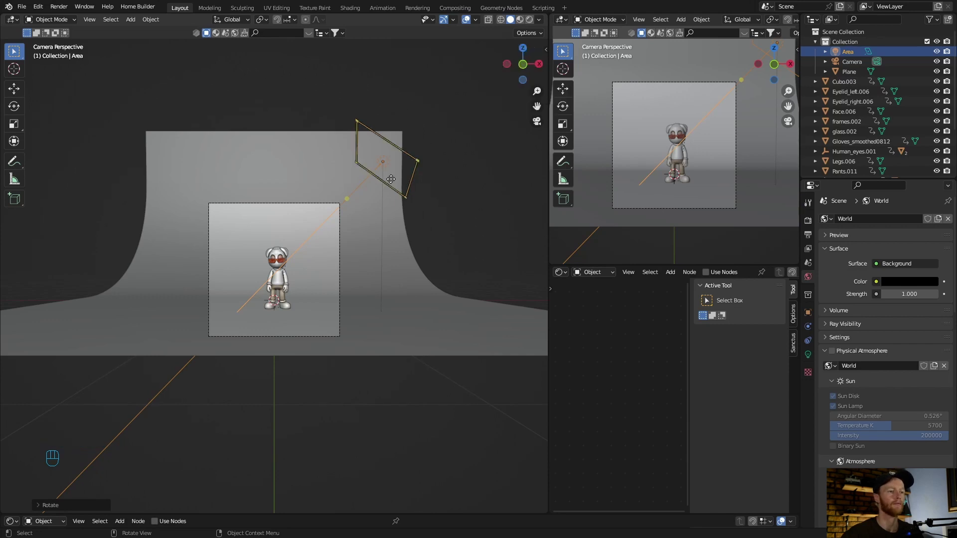
Duplicate the light as Area.001, place it upper-left and rotate it toward the character
{"action": "key", "text": "shift+d"}
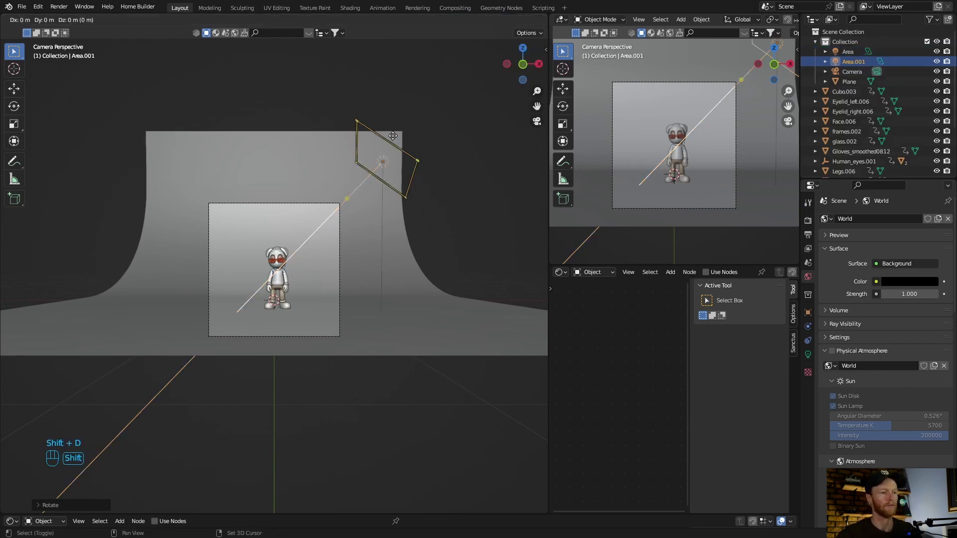
{"action": "left_click", "coordinate": [199, 138]}
{"action": "key", "text": "r"}
{"action": "key", "text": "r"}
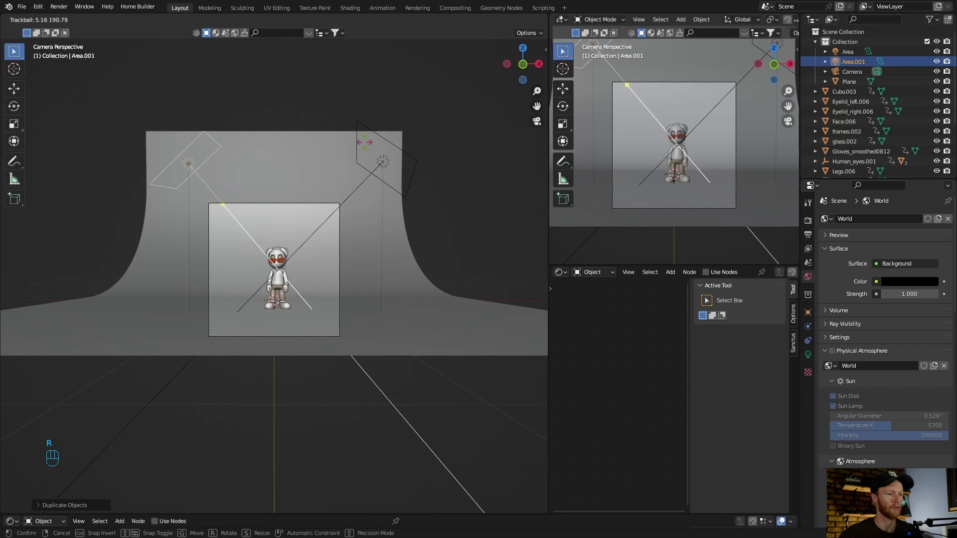
{"action": "left_click", "coordinate": [255, 245]}
{"action": "scroll", "coordinate": [268, 268], "scroll_direction": "up", "scroll_amount": 3}
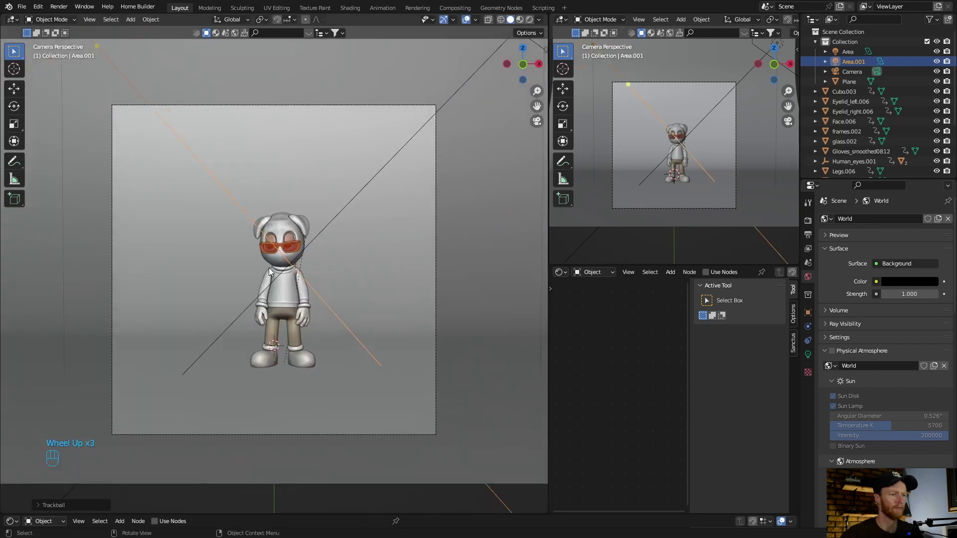
{"action": "scroll", "coordinate": [268, 268], "scroll_direction": "down", "scroll_amount": 3}
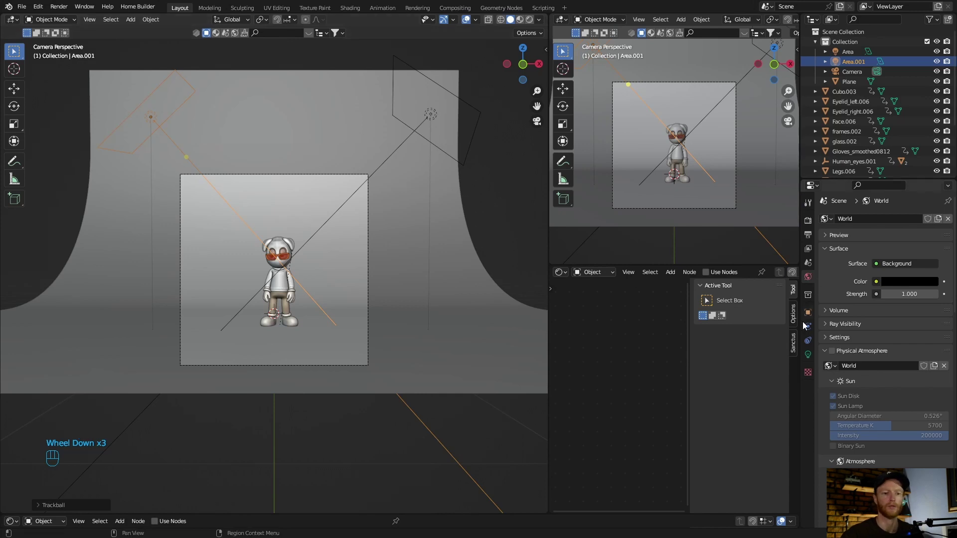
Set the camera's Shift X to 0.020
{"action": "left_click", "coordinate": [851, 71]}
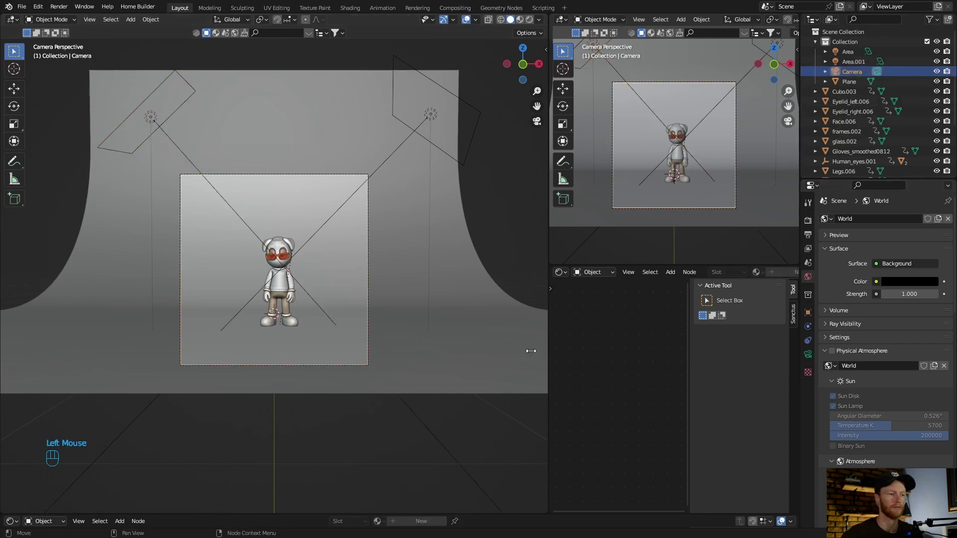
{"action": "scroll", "coordinate": [458, 364], "scroll_direction": "up", "scroll_amount": 2}
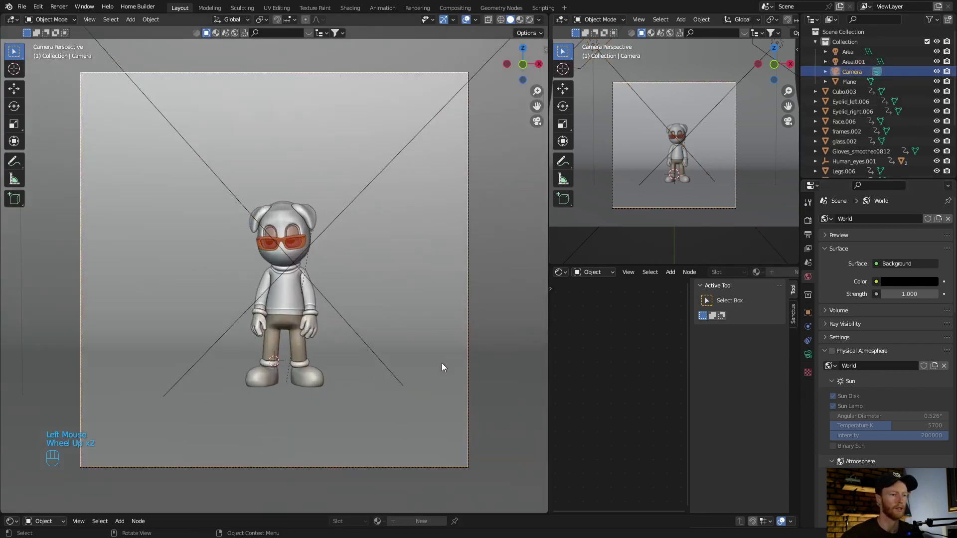
{"action": "left_click", "coordinate": [807, 354]}
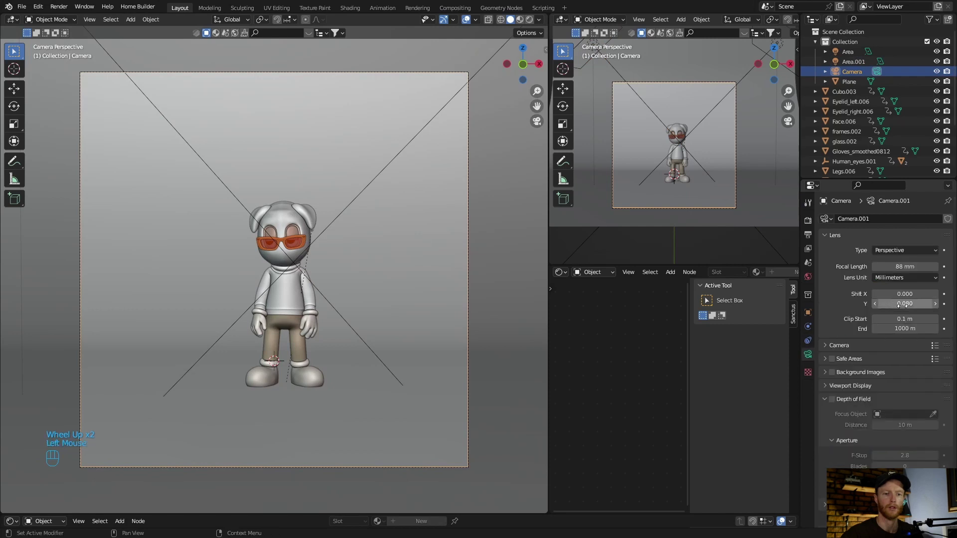
{"action": "left_click", "coordinate": [936, 294]}
{"action": "left_click", "coordinate": [936, 295]}
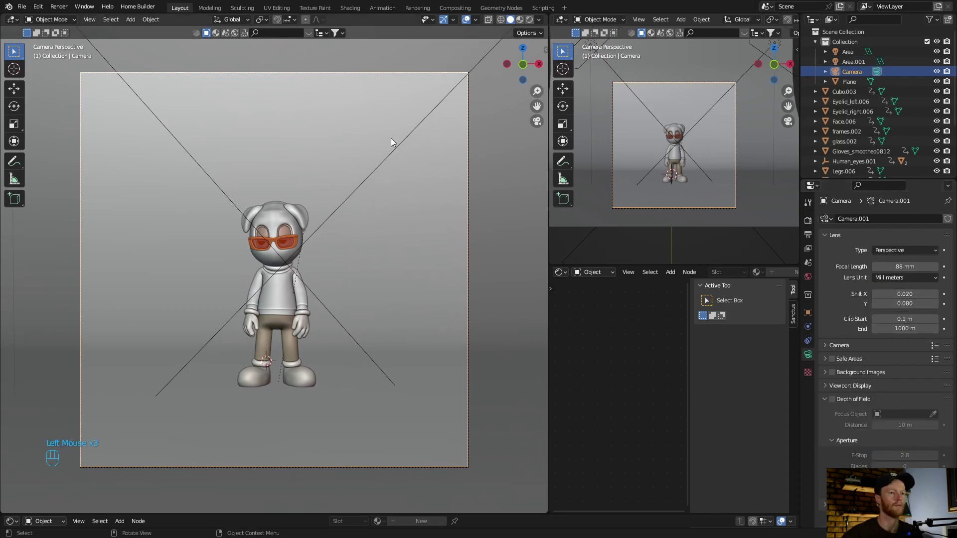
In Rendered preview, set the first area light's power to 200 W
{"action": "left_click", "coordinate": [530, 19]}
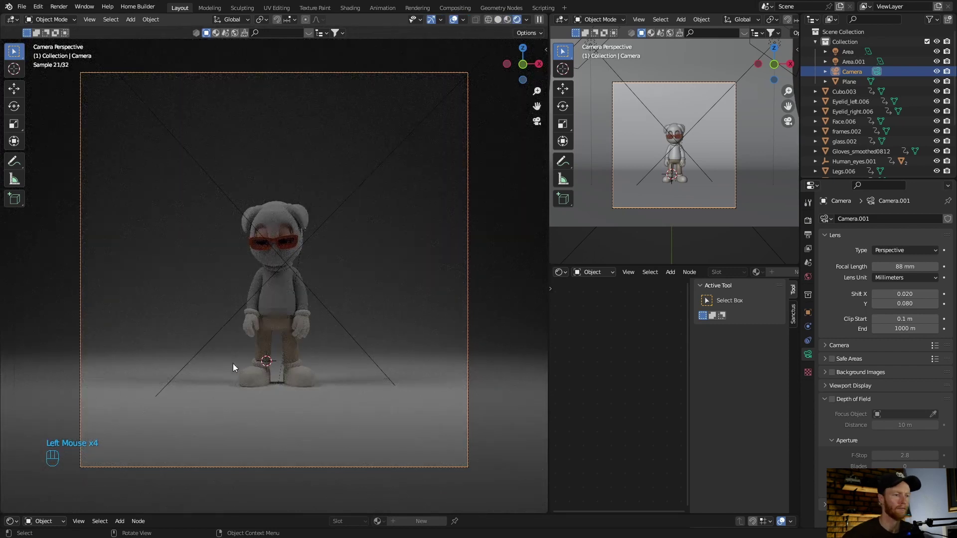
{"action": "left_click", "coordinate": [851, 52]}
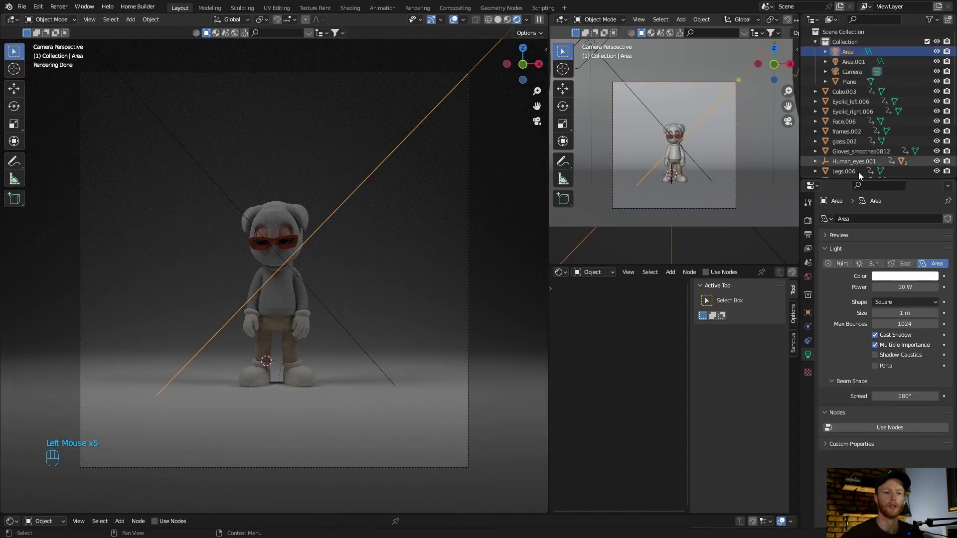
{"action": "left_click", "coordinate": [905, 288]}
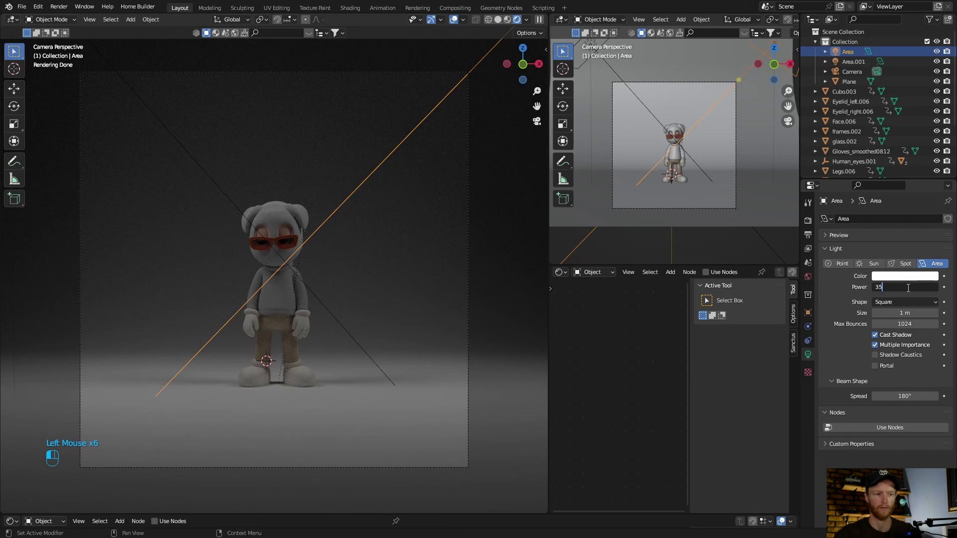
{"action": "type", "text": "35"}
{"action": "key", "text": "Return"}
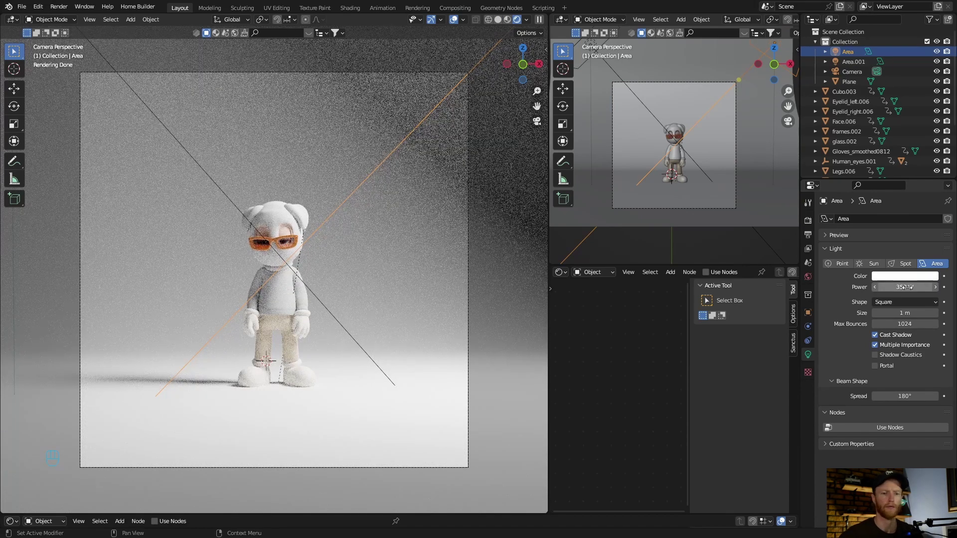
{"action": "left_click", "coordinate": [906, 288]}
{"action": "type", "text": "200"}
{"action": "key", "text": "Return"}
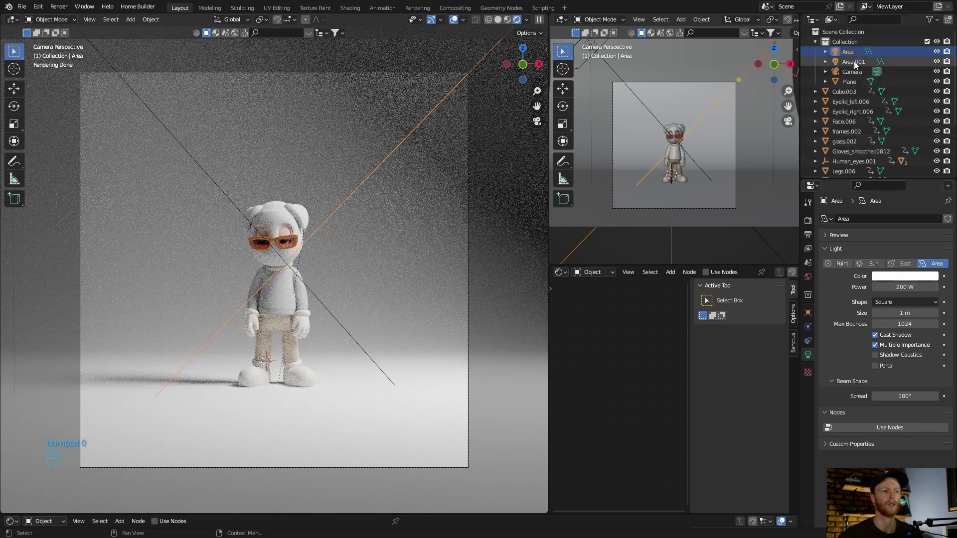
Set the second light Area.001's power to 50 W
{"action": "left_click", "coordinate": [854, 63]}
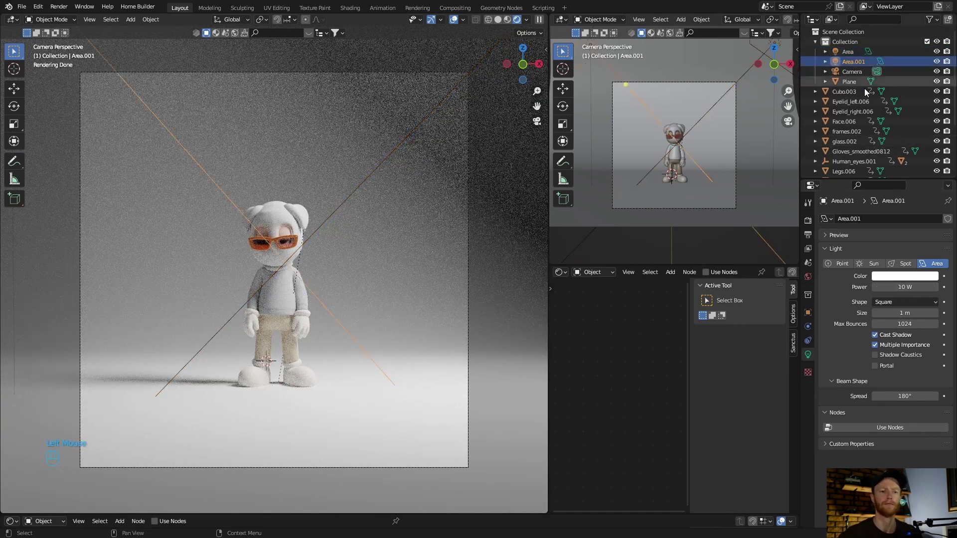
{"action": "double_click", "coordinate": [907, 287]}
{"action": "type", "text": "50"}
{"action": "key", "text": "Return"}
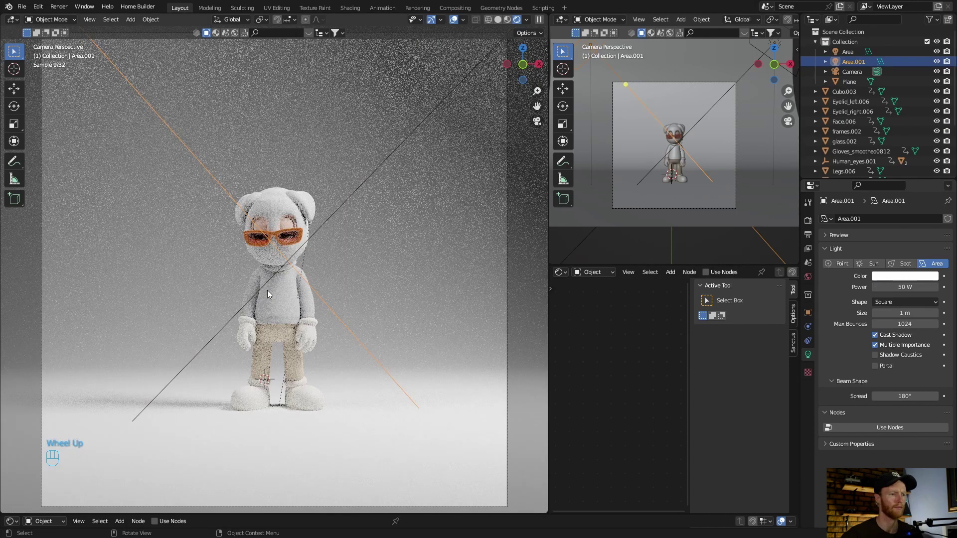
{"action": "scroll", "coordinate": [267, 290], "scroll_direction": "down", "scroll_amount": 2}
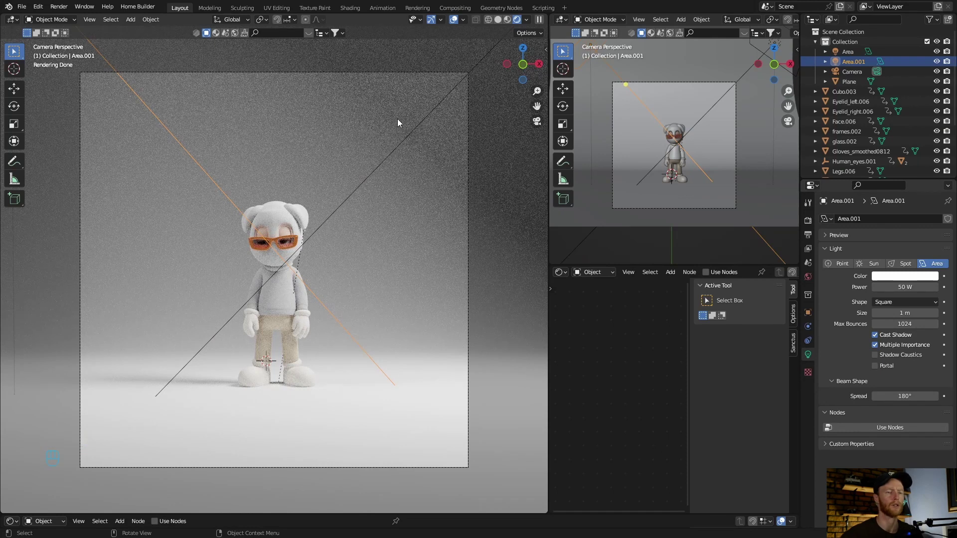
Scale the backdrop plane up to about 1.097, check it in solid view, then return to rendered camera view
{"action": "left_click", "coordinate": [331, 121]}
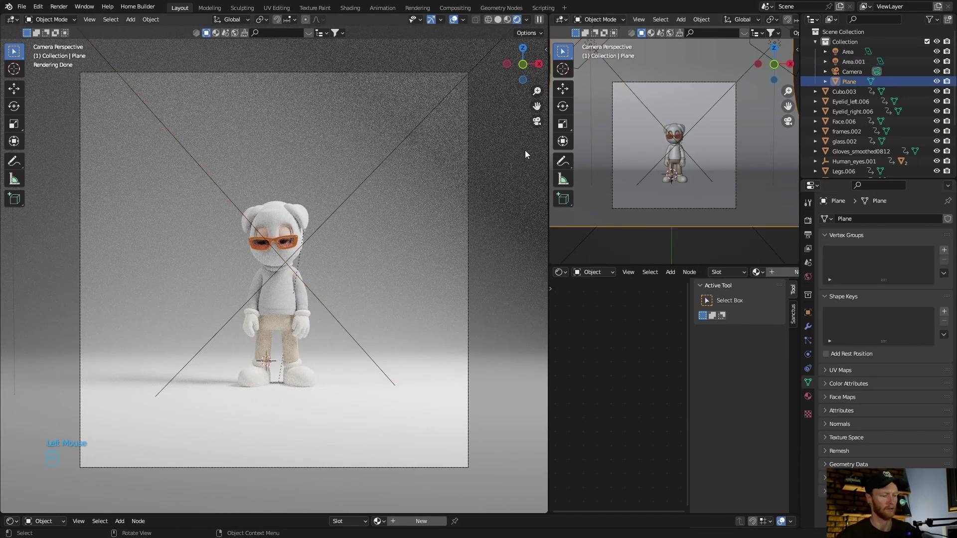
{"action": "key", "text": "s"}
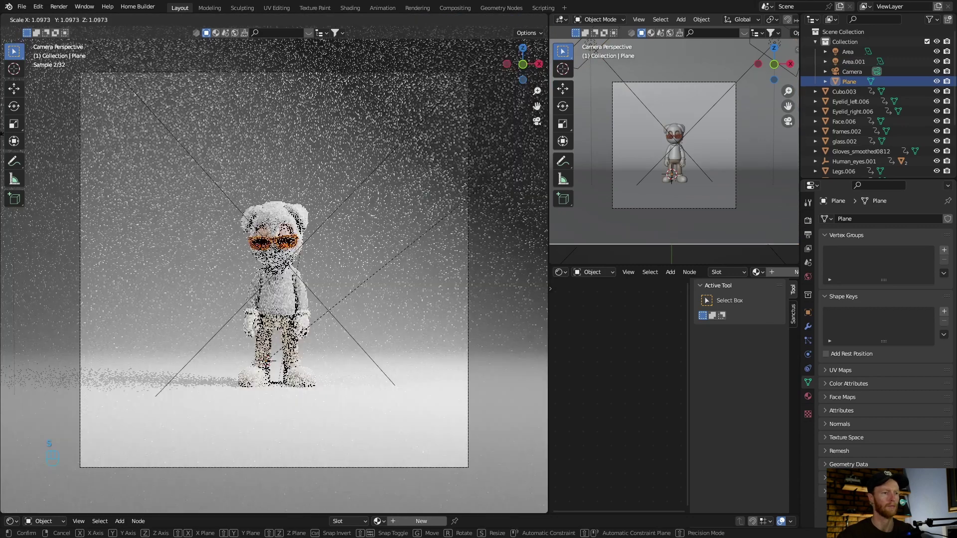
{"action": "left_click", "coordinate": [508, 29]}
{"action": "left_click", "coordinate": [497, 19]}
{"action": "scroll", "coordinate": [339, 224], "scroll_direction": "down", "scroll_amount": 3}
{"action": "middle_click_drag", "start_coordinate": [337, 222], "coordinate": [306, 248]}
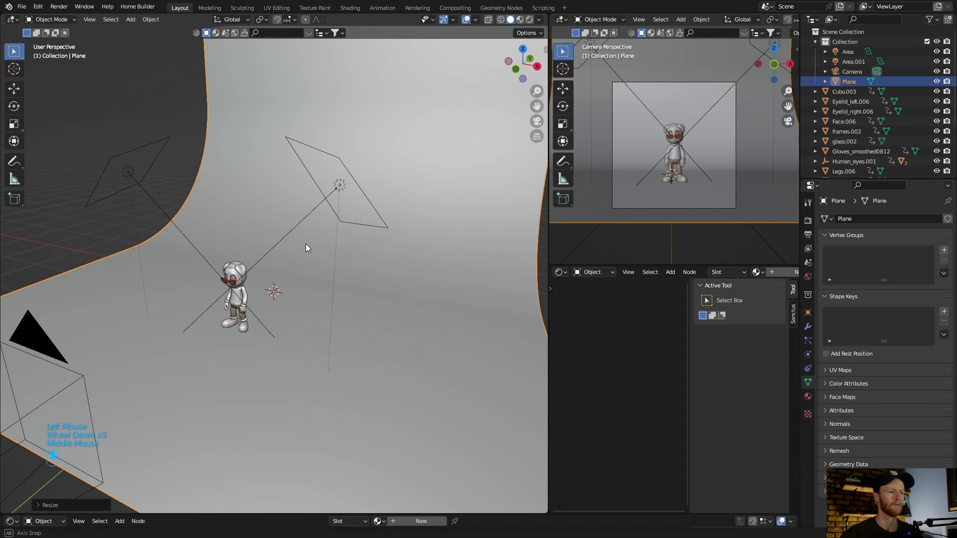
{"action": "key", "text": "KP_0"}
{"action": "left_click", "coordinate": [537, 121]}
{"action": "scroll", "coordinate": [256, 281], "scroll_direction": "up", "scroll_amount": 4}
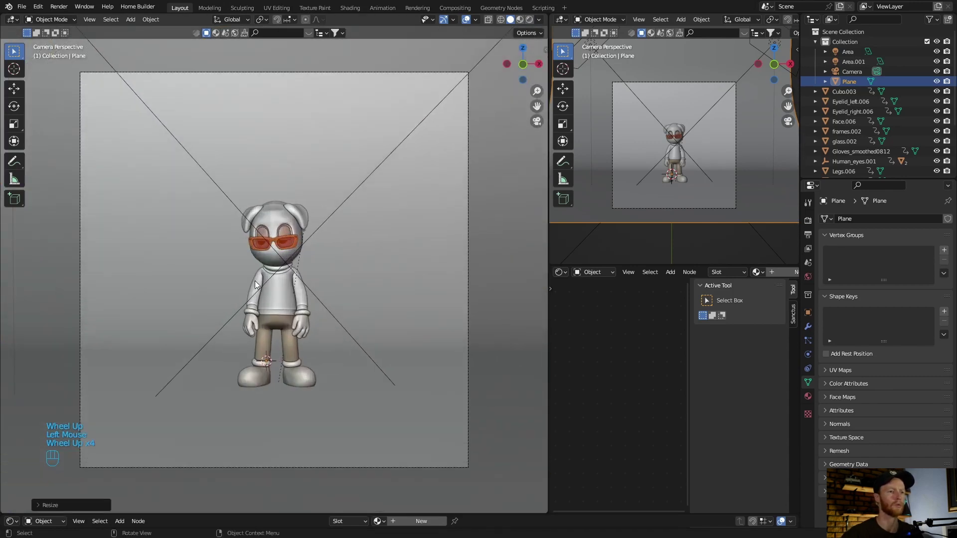
{"action": "left_click", "coordinate": [530, 20]}
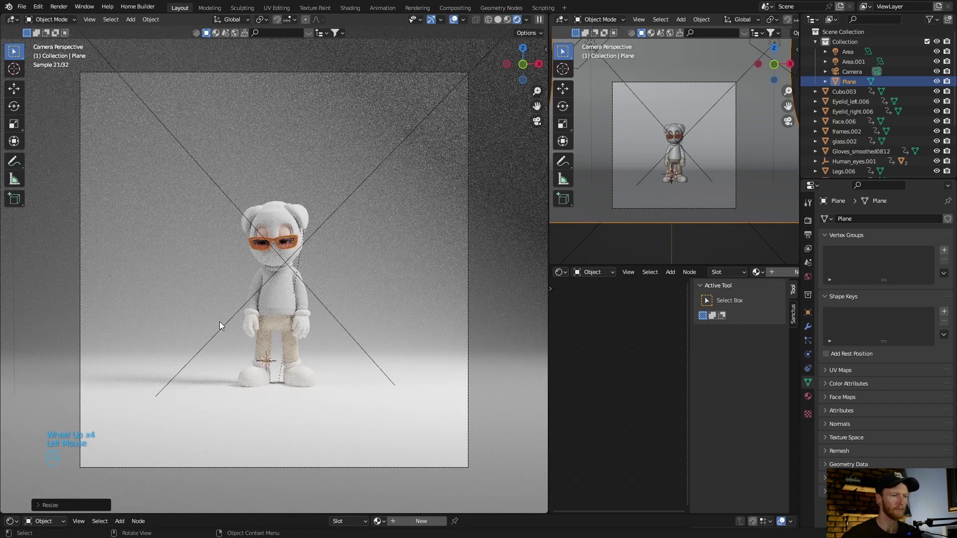
Add a new material to the backdrop and darken its Base Color value to 0.391
{"action": "left_click", "coordinate": [267, 145]}
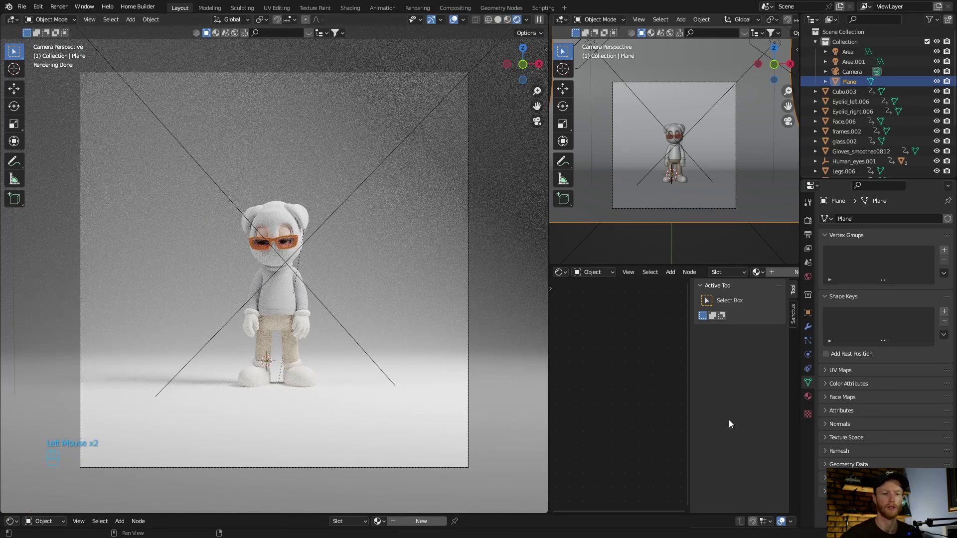
{"action": "left_click", "coordinate": [808, 396]}
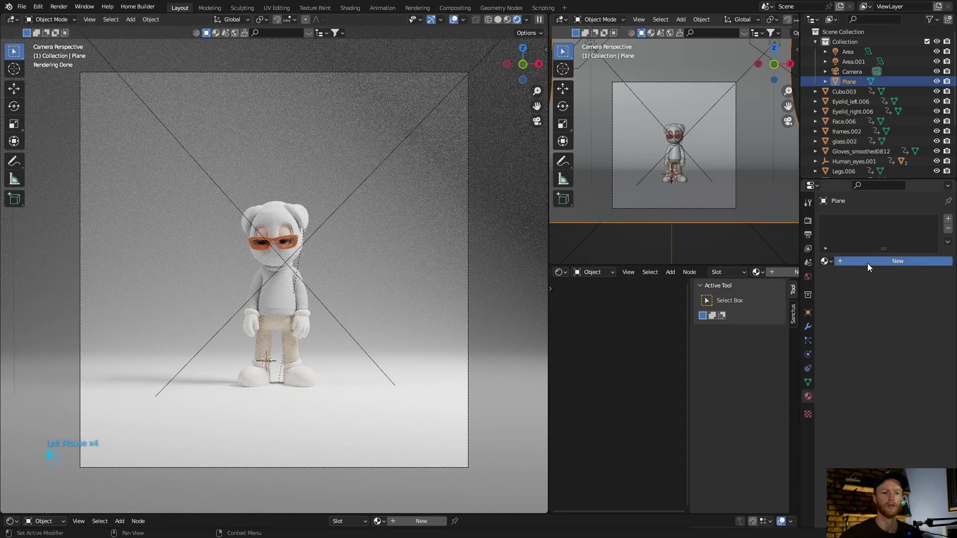
{"action": "left_click", "coordinate": [867, 261]}
{"action": "left_click", "coordinate": [909, 349]}
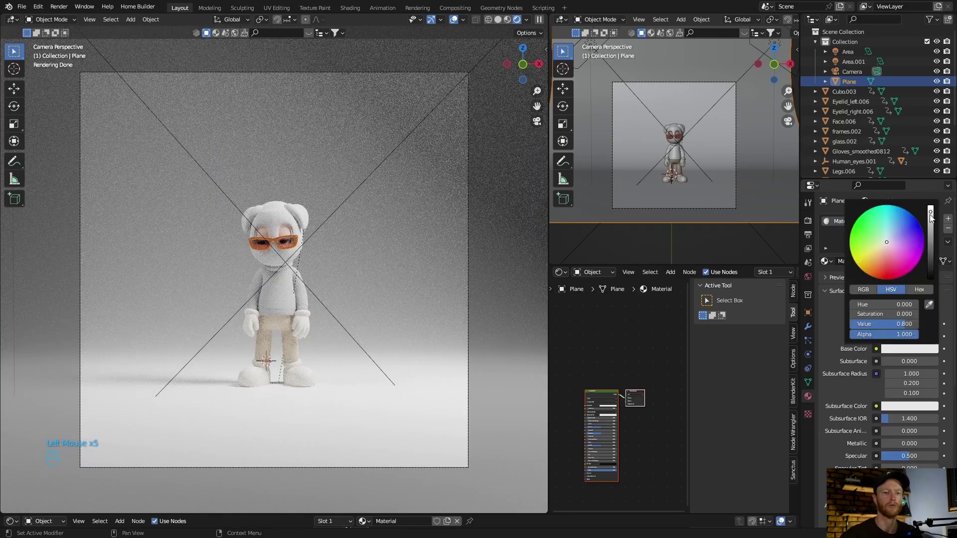
{"action": "left_click_drag", "start_coordinate": [932, 218], "coordinate": [930, 260]}
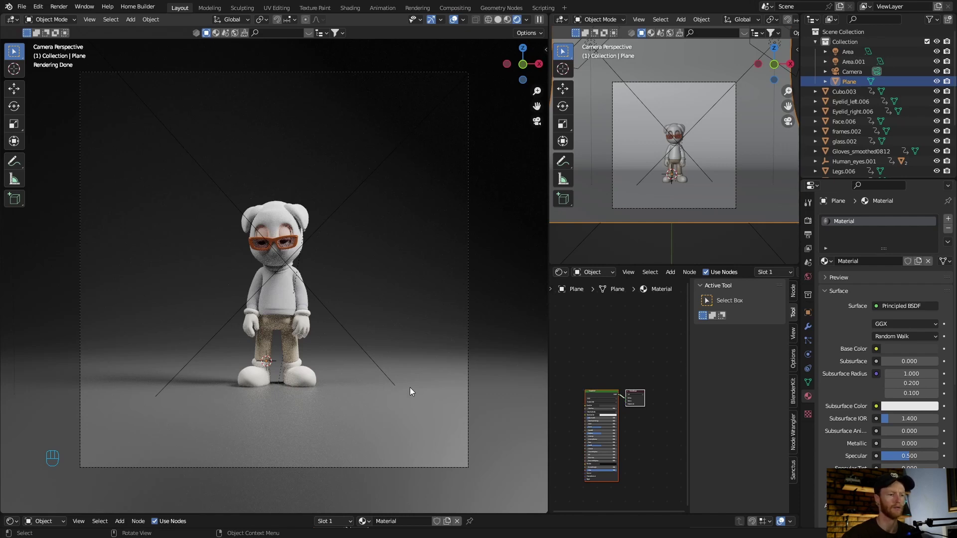
{"action": "scroll", "coordinate": [209, 317], "scroll_direction": "up", "scroll_amount": 4}
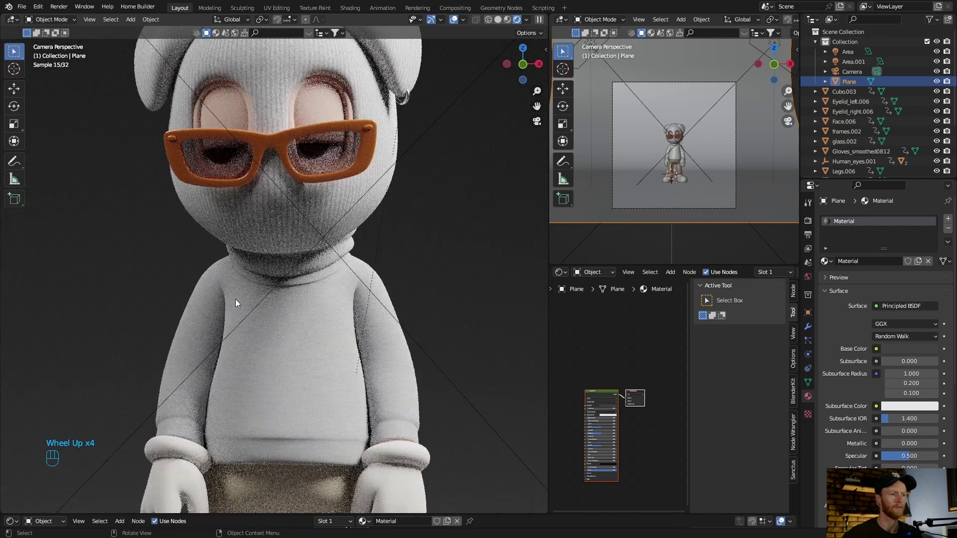
{"action": "mouse_move", "coordinate": [286, 331]}
{"action": "middle_mouse_down"}
{"action": "mouse_move", "coordinate": [300, 331]}
{"action": "mouse_move", "coordinate": [285, 337]}
{"action": "middle_mouse_up"}
{"action": "scroll", "coordinate": [285, 337], "scroll_direction": "up", "scroll_amount": 3}
{"action": "scroll", "coordinate": [285, 337], "scroll_direction": "up", "scroll_amount": 5}
{"action": "scroll", "coordinate": [282, 334], "scroll_direction": "down", "scroll_amount": 2}
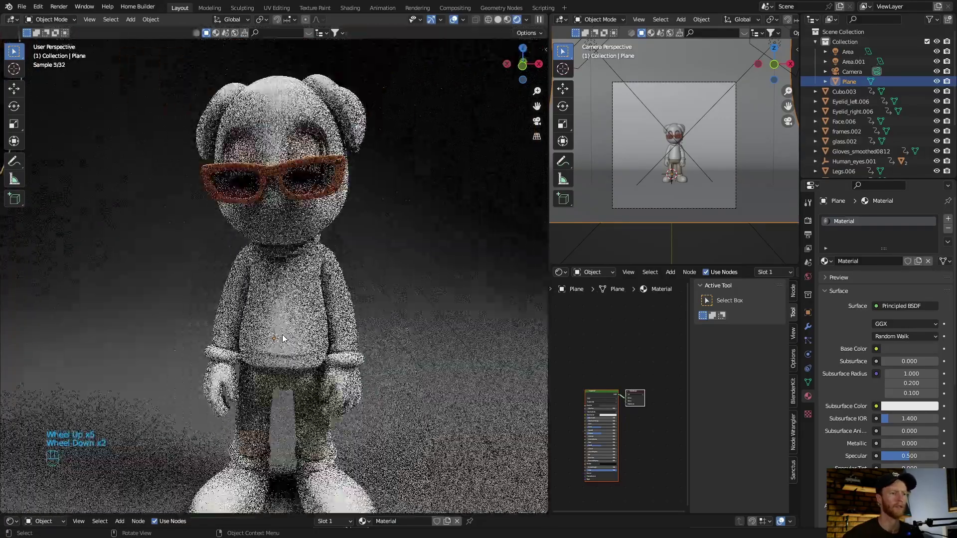
{"action": "middle_click_drag", "start_coordinate": [227, 289], "coordinate": [139, 279]}
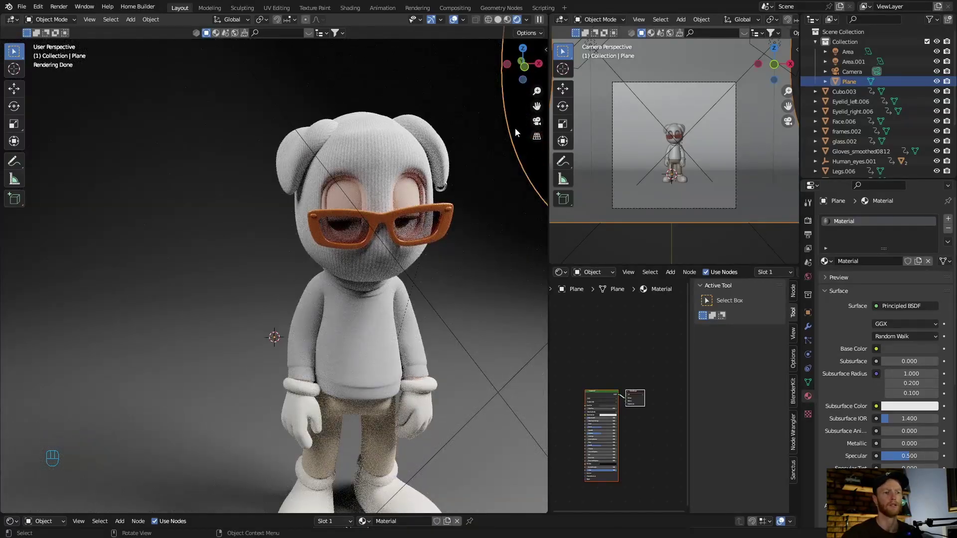
{"action": "left_click", "coordinate": [535, 123]}
{"action": "scroll", "coordinate": [342, 304], "scroll_direction": "down", "scroll_amount": 8}
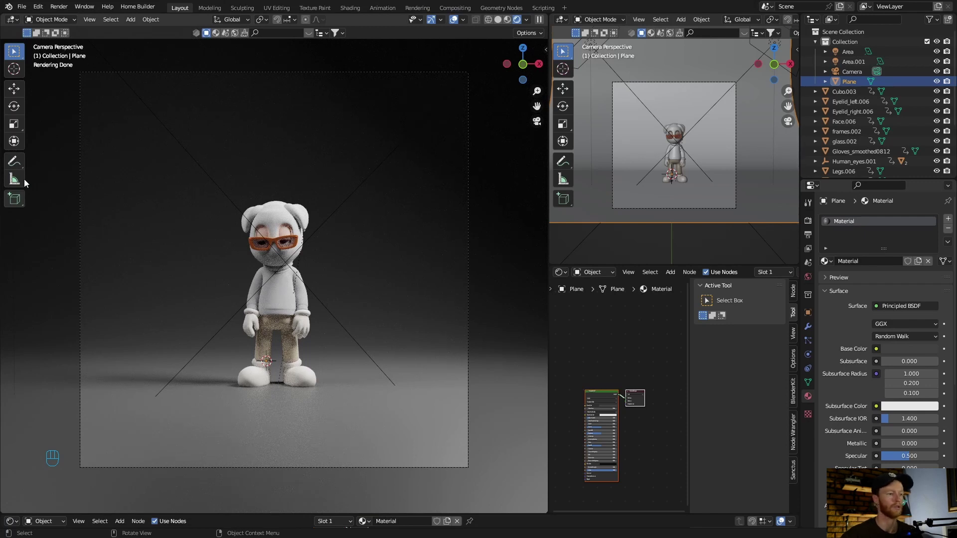
{"action": "left_click", "coordinate": [139, 522]}
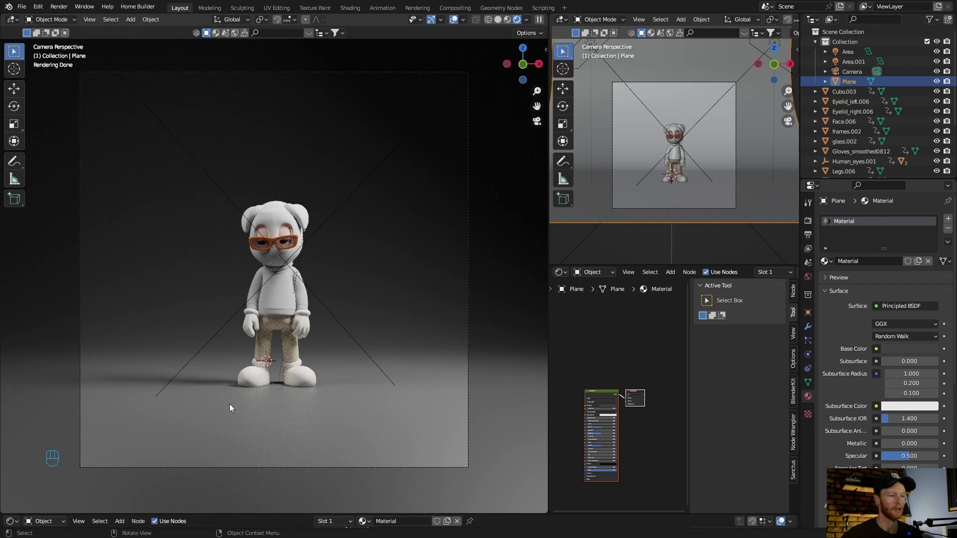